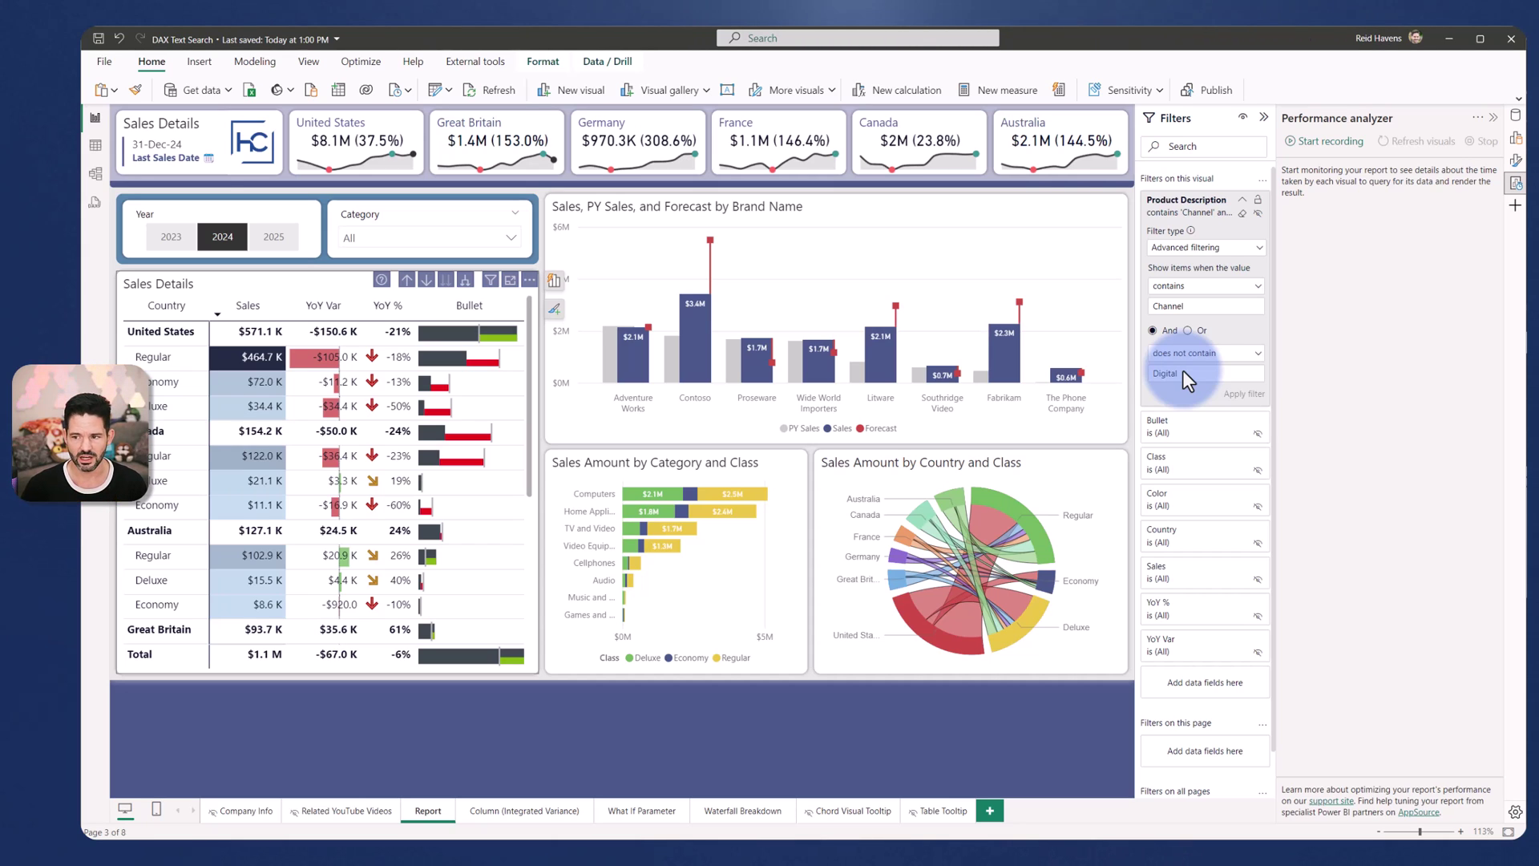
- Record a performance analysis of the Sales Details visual and open its captured query in DAX Query View
{"action": "left_click", "coordinate": [1337, 141]}
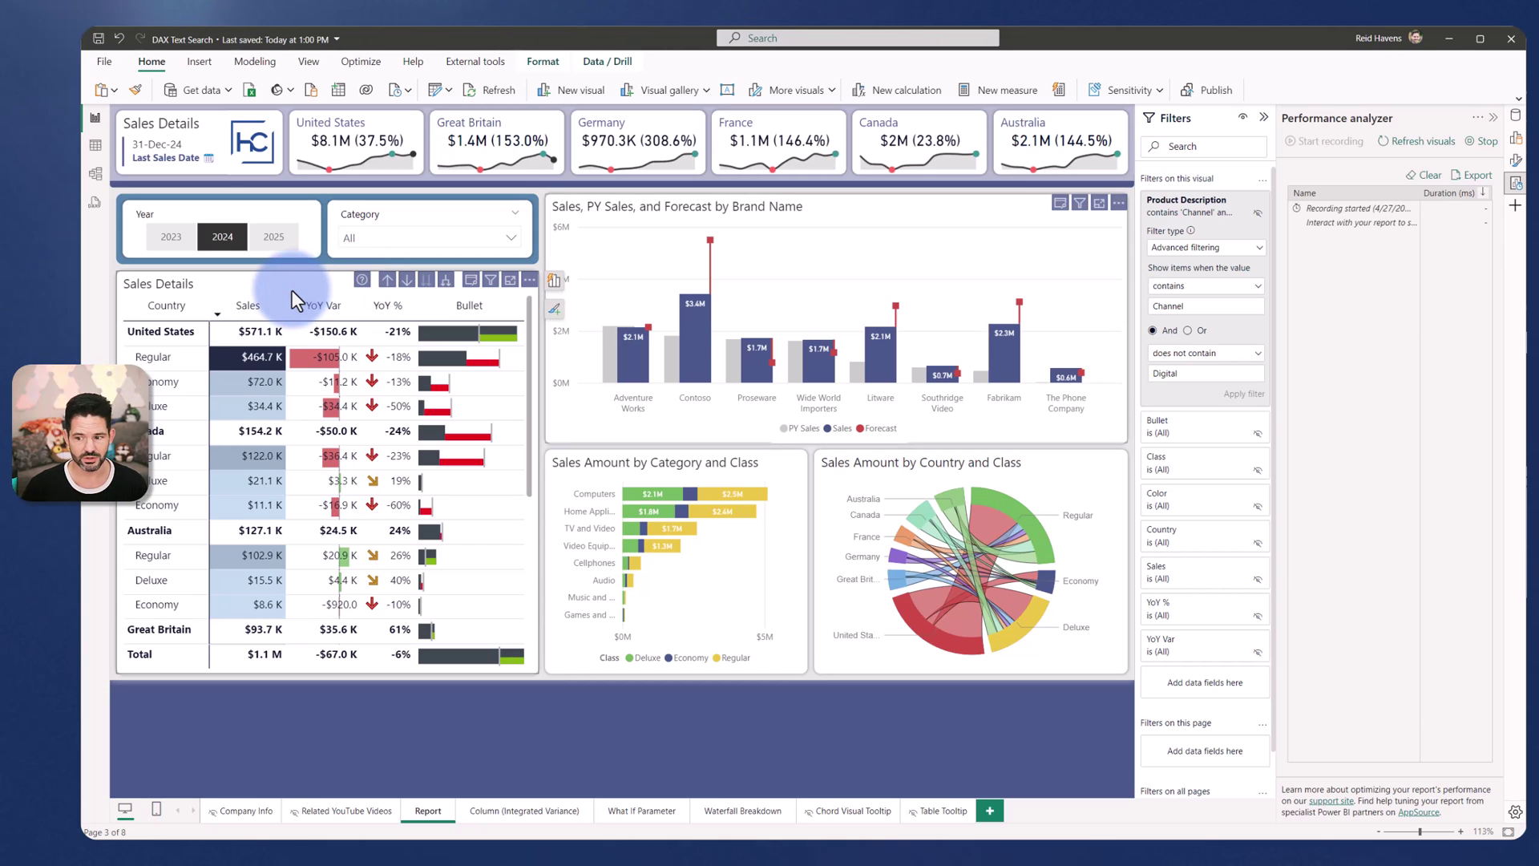
{"action": "left_click", "coordinate": [472, 281]}
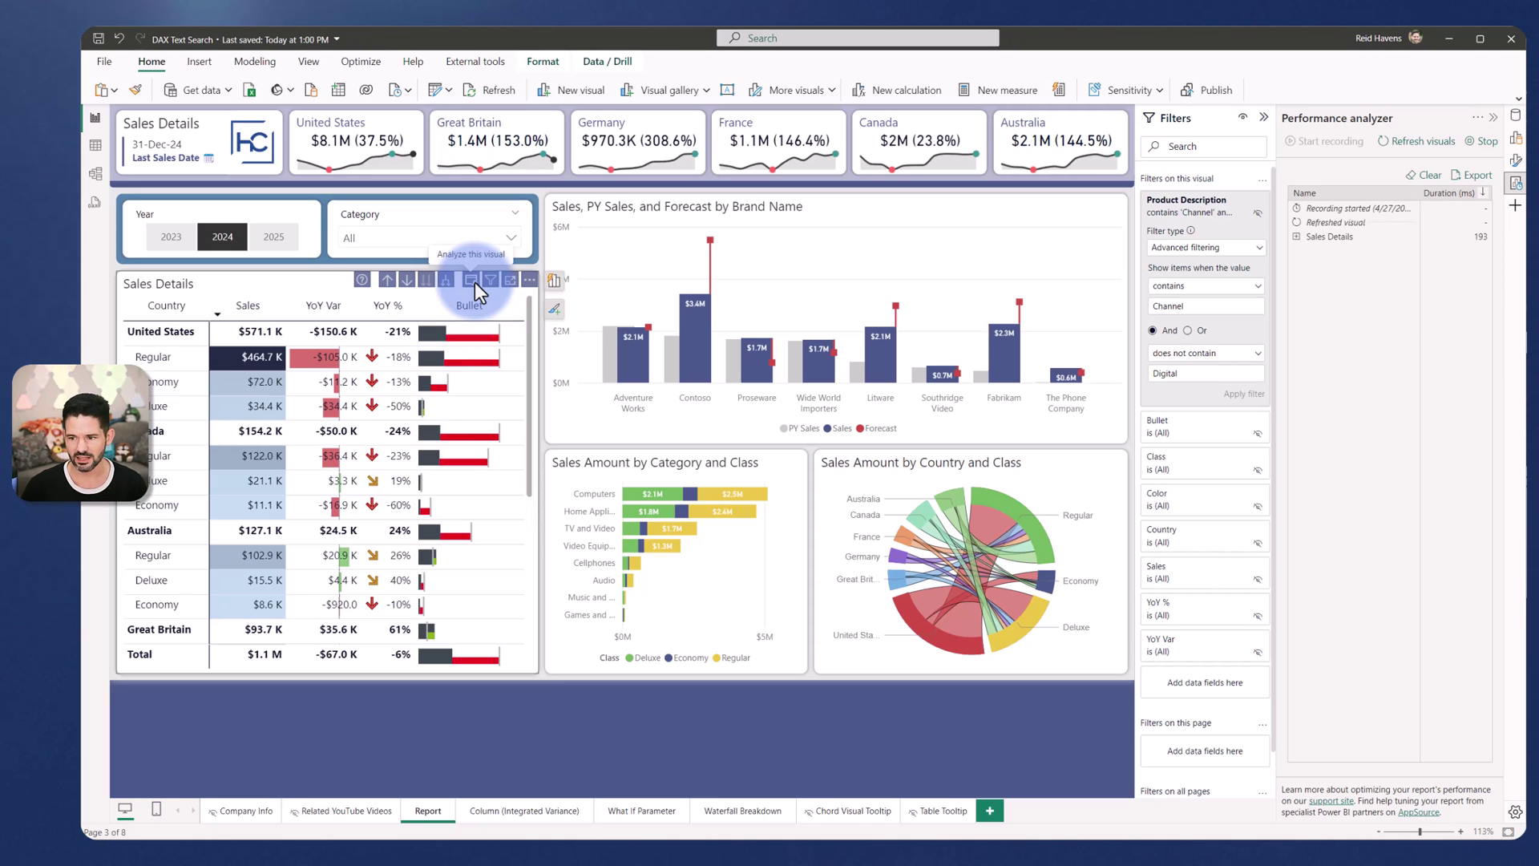
{"action": "left_click", "coordinate": [1299, 238]}
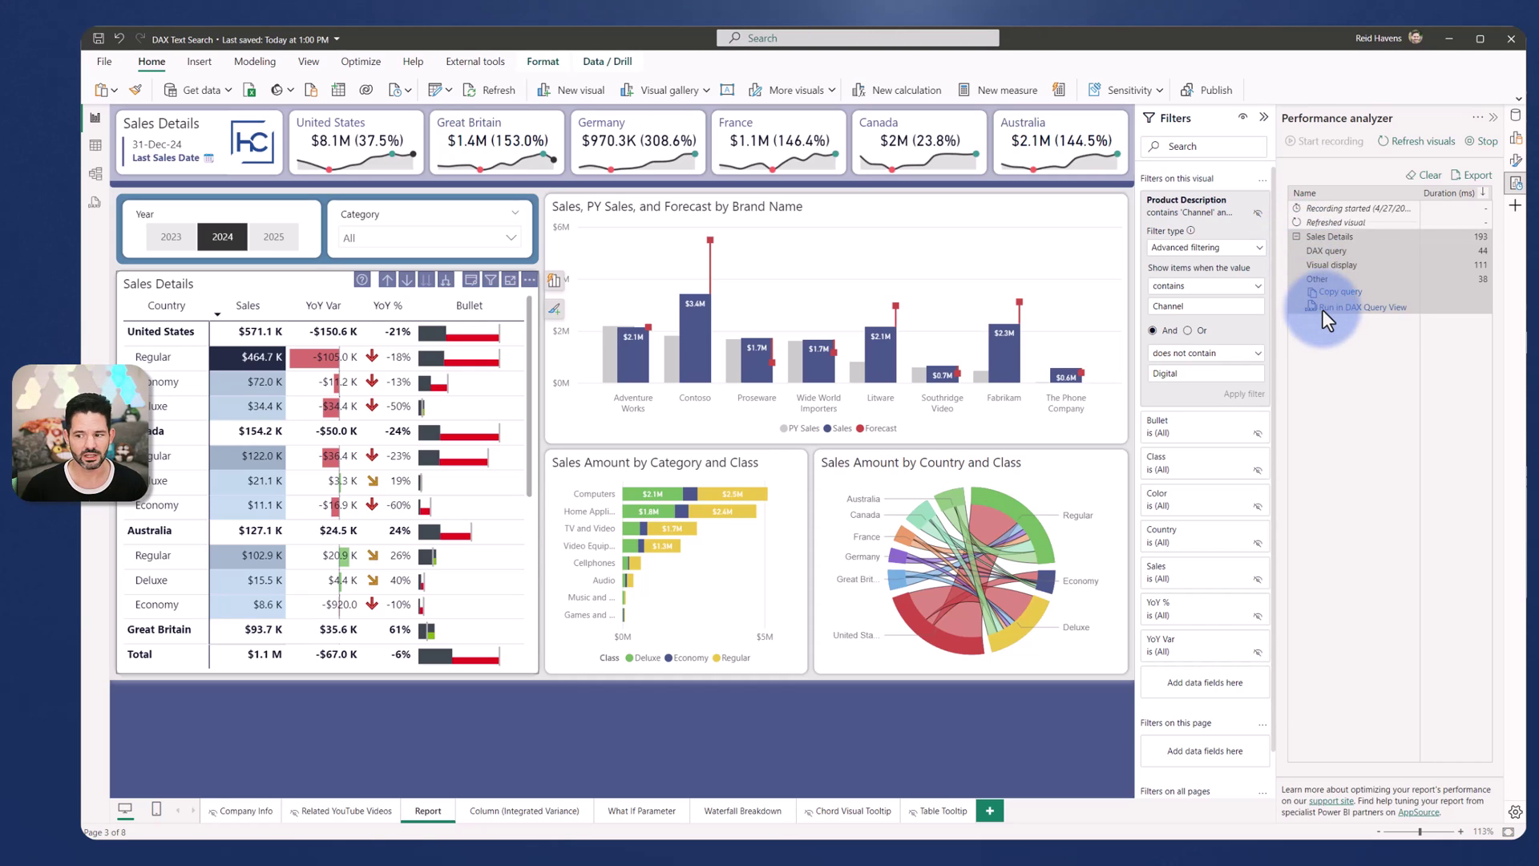
{"action": "left_click", "coordinate": [1382, 309]}
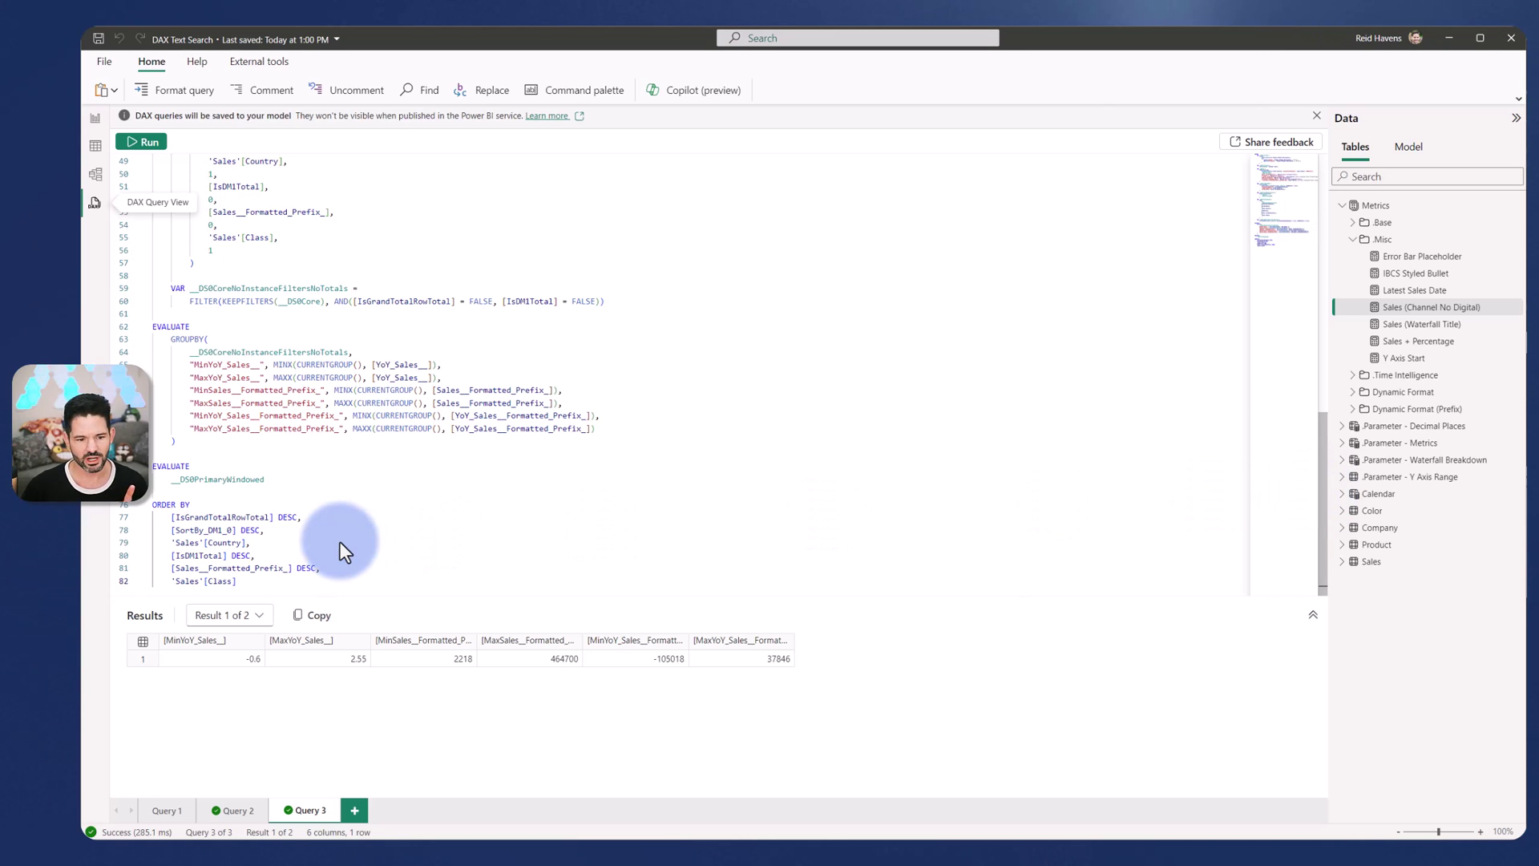
- Examine the __DS0FilterTable definition at the query's start, including its SEARCH conditions for "Channel" and NOT "Digital"
{"action": "scroll", "coordinate": [340, 541], "scroll_direction": "up", "scroll_amount": 10}
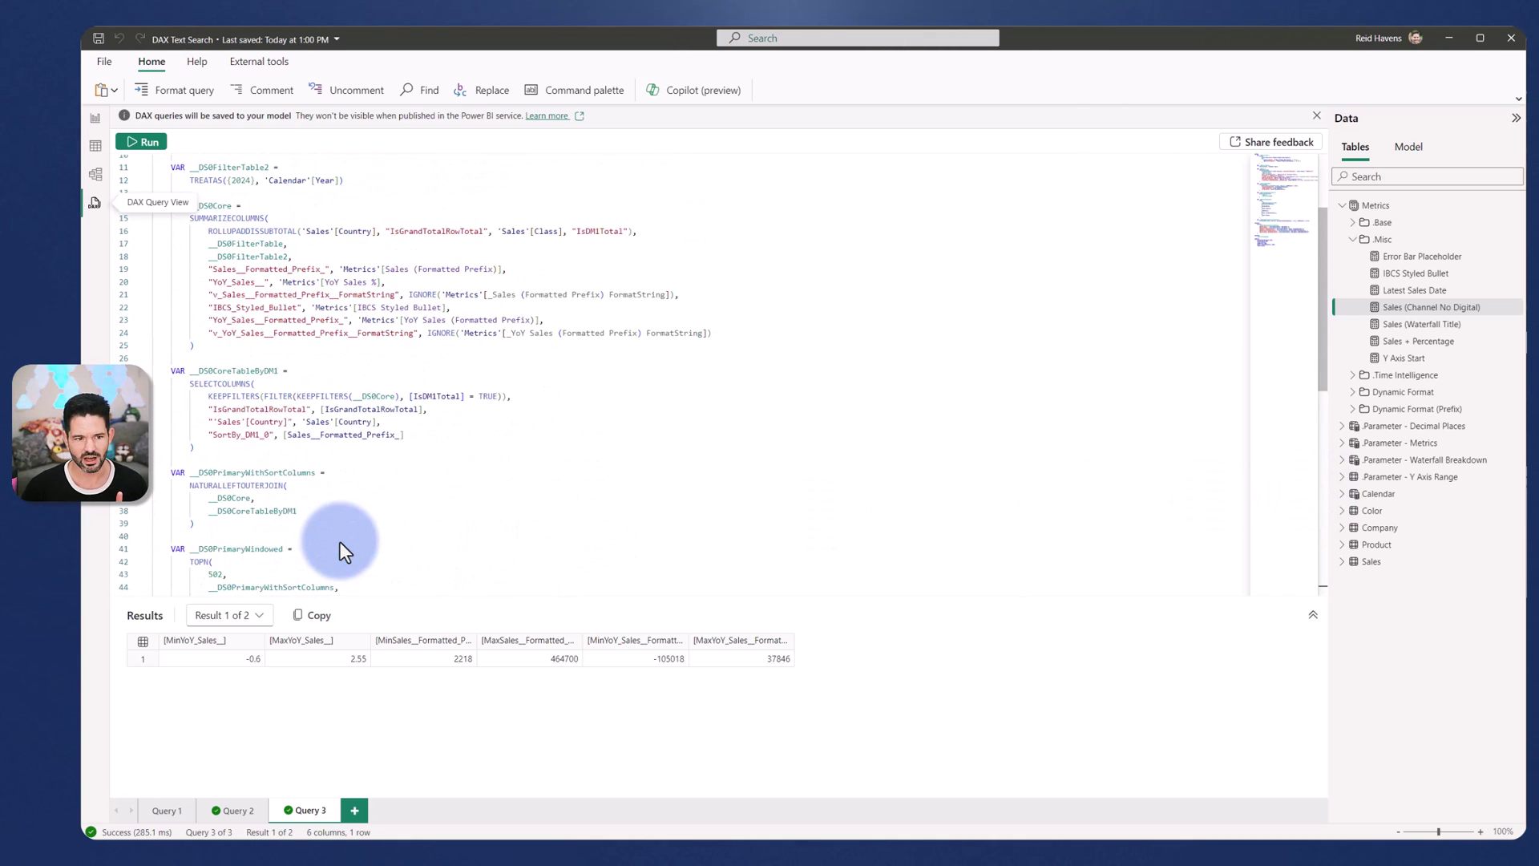
{"action": "scroll", "coordinate": [339, 541], "scroll_direction": "up", "scroll_amount": 3}
{"action": "scroll", "coordinate": [372, 286], "scroll_direction": "up", "scroll_amount": 9}
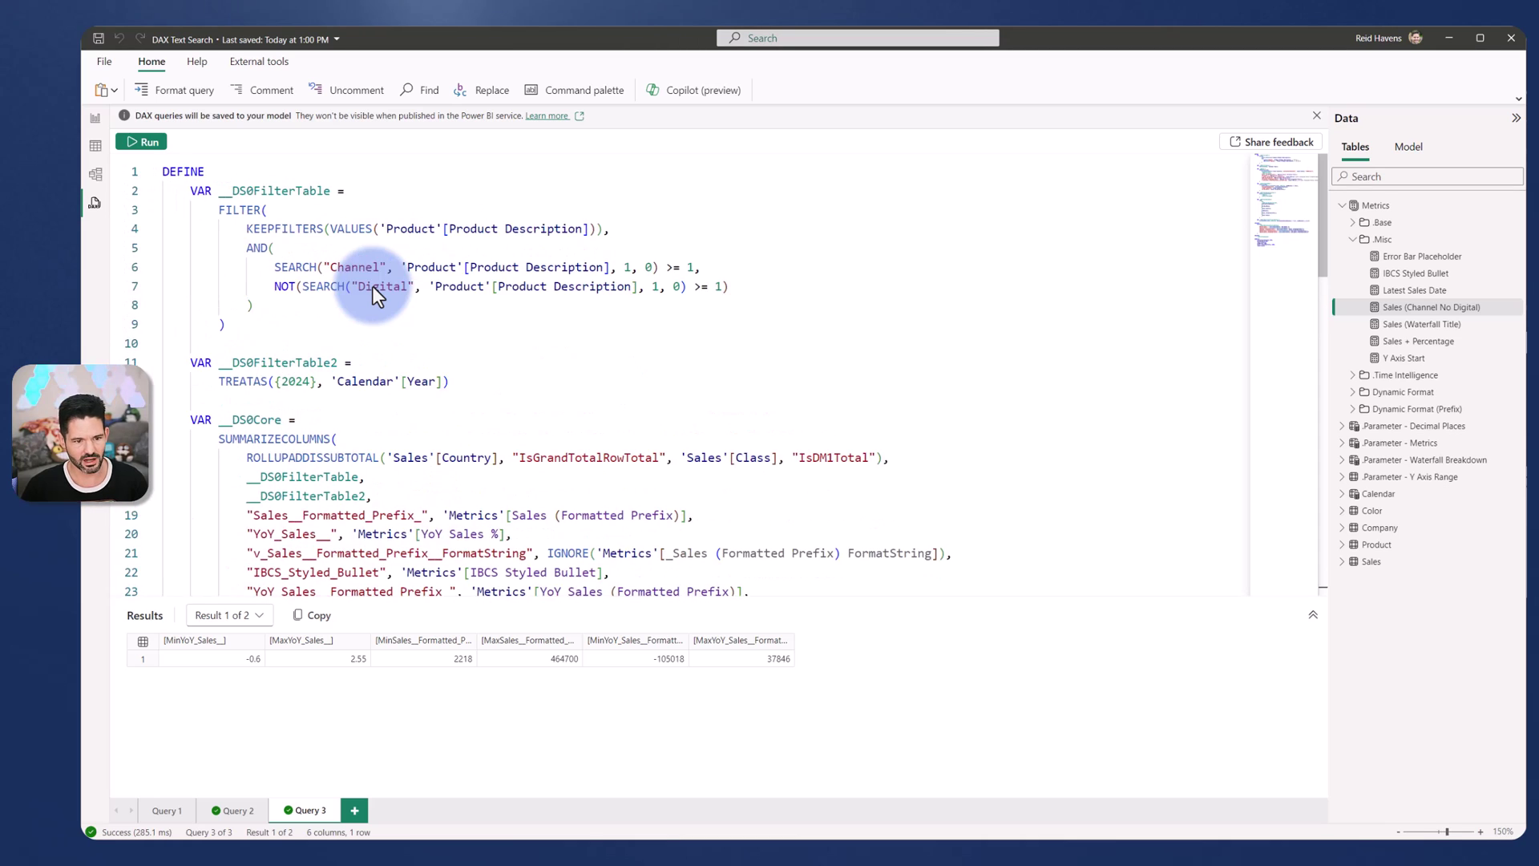
{"action": "left_click_drag", "start_coordinate": [258, 365], "coordinate": [153, 177]}
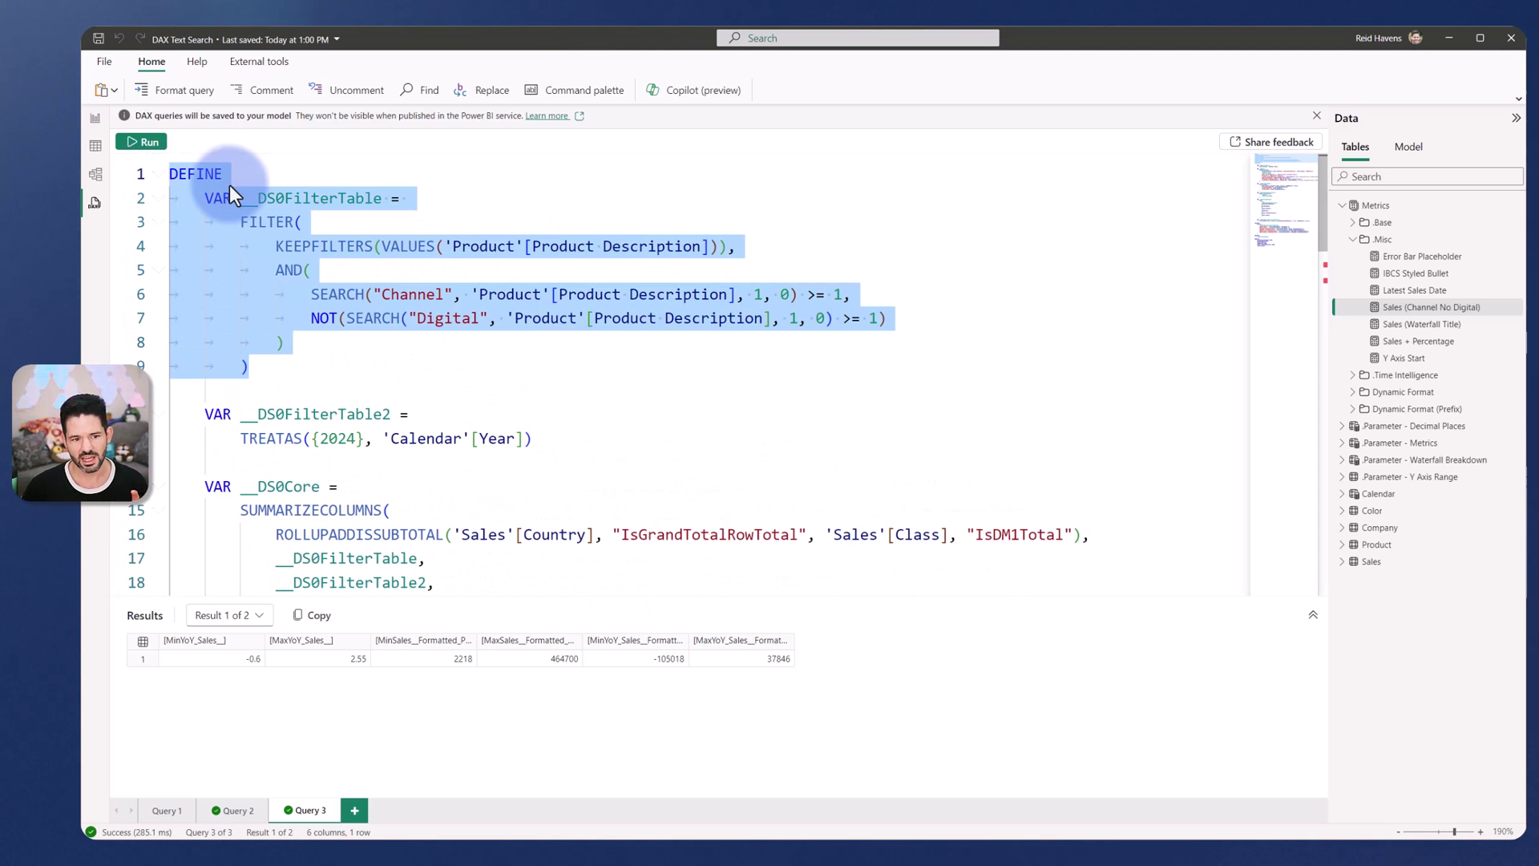
{"action": "left_click", "coordinate": [256, 224]}
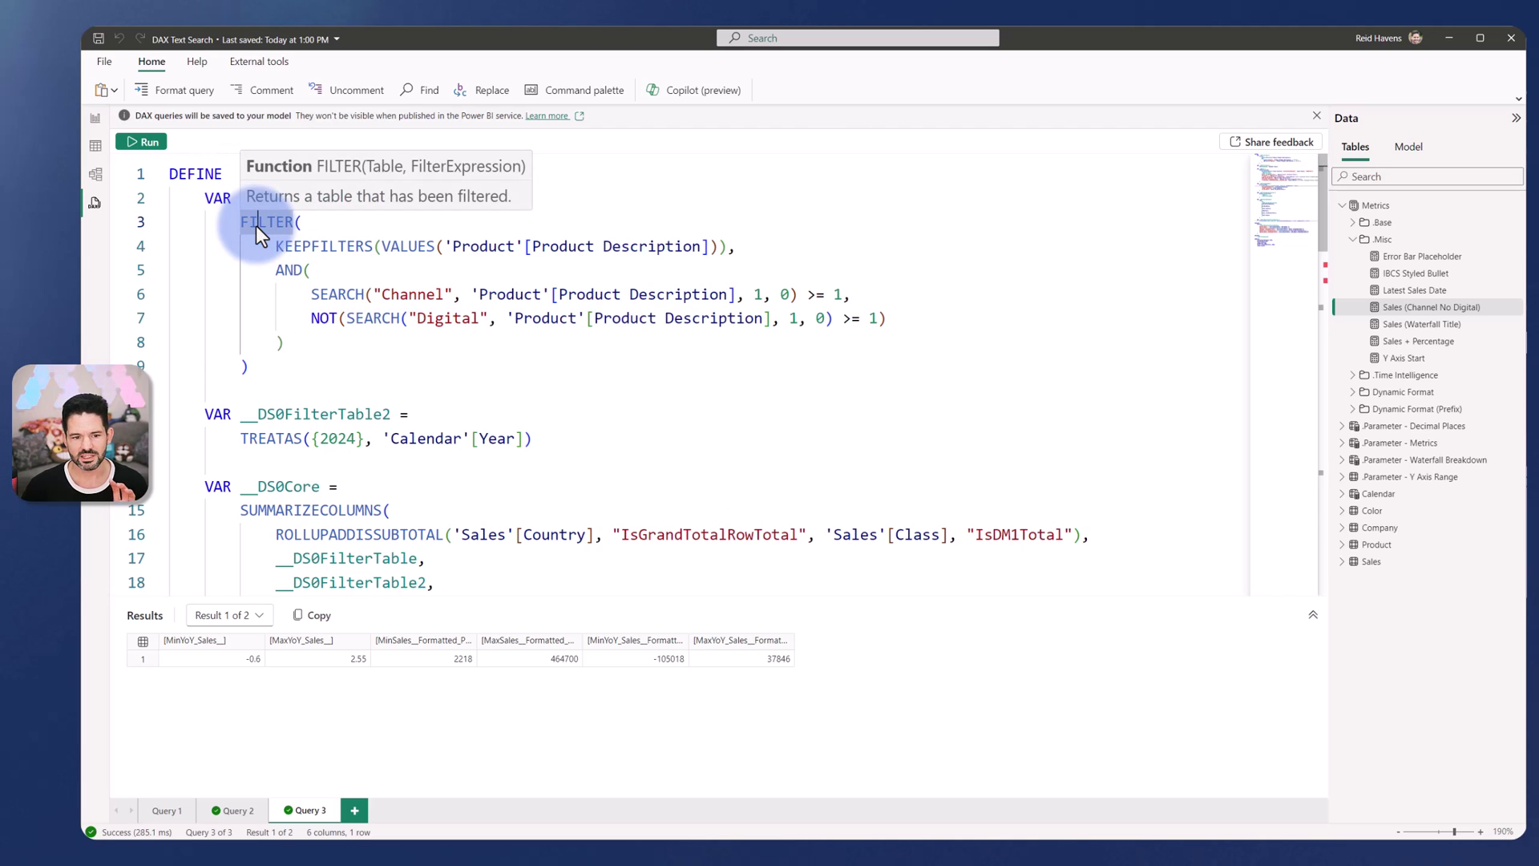
{"action": "left_click_drag", "start_coordinate": [285, 343], "coordinate": [176, 257]}
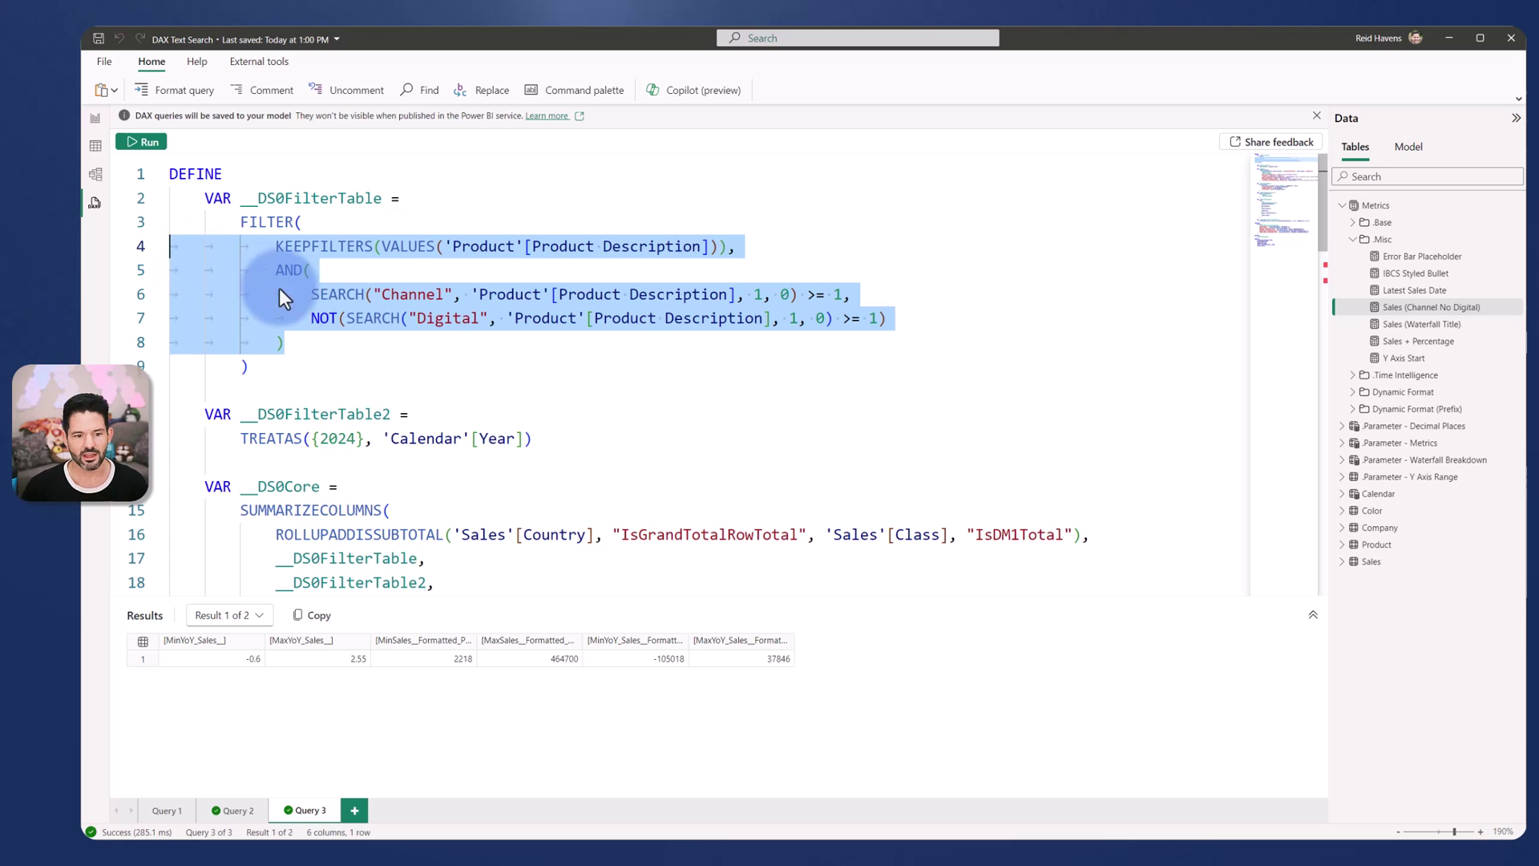
{"action": "left_click_drag", "start_coordinate": [311, 296], "coordinate": [862, 292]}
{"action": "left_click_drag", "start_coordinate": [311, 318], "coordinate": [584, 314]}
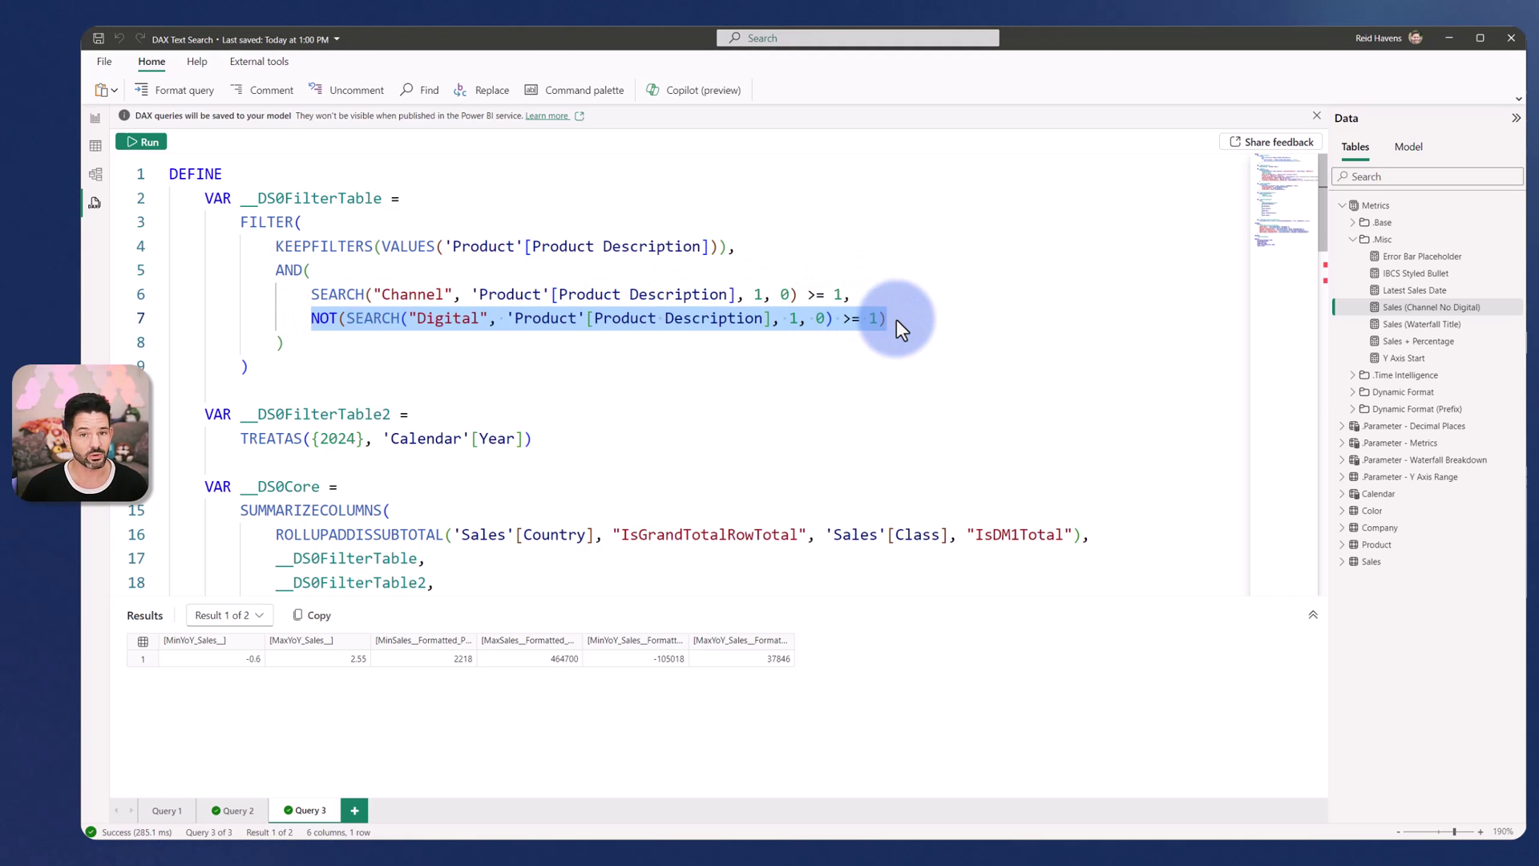
{"action": "double_click", "coordinate": [404, 301]}
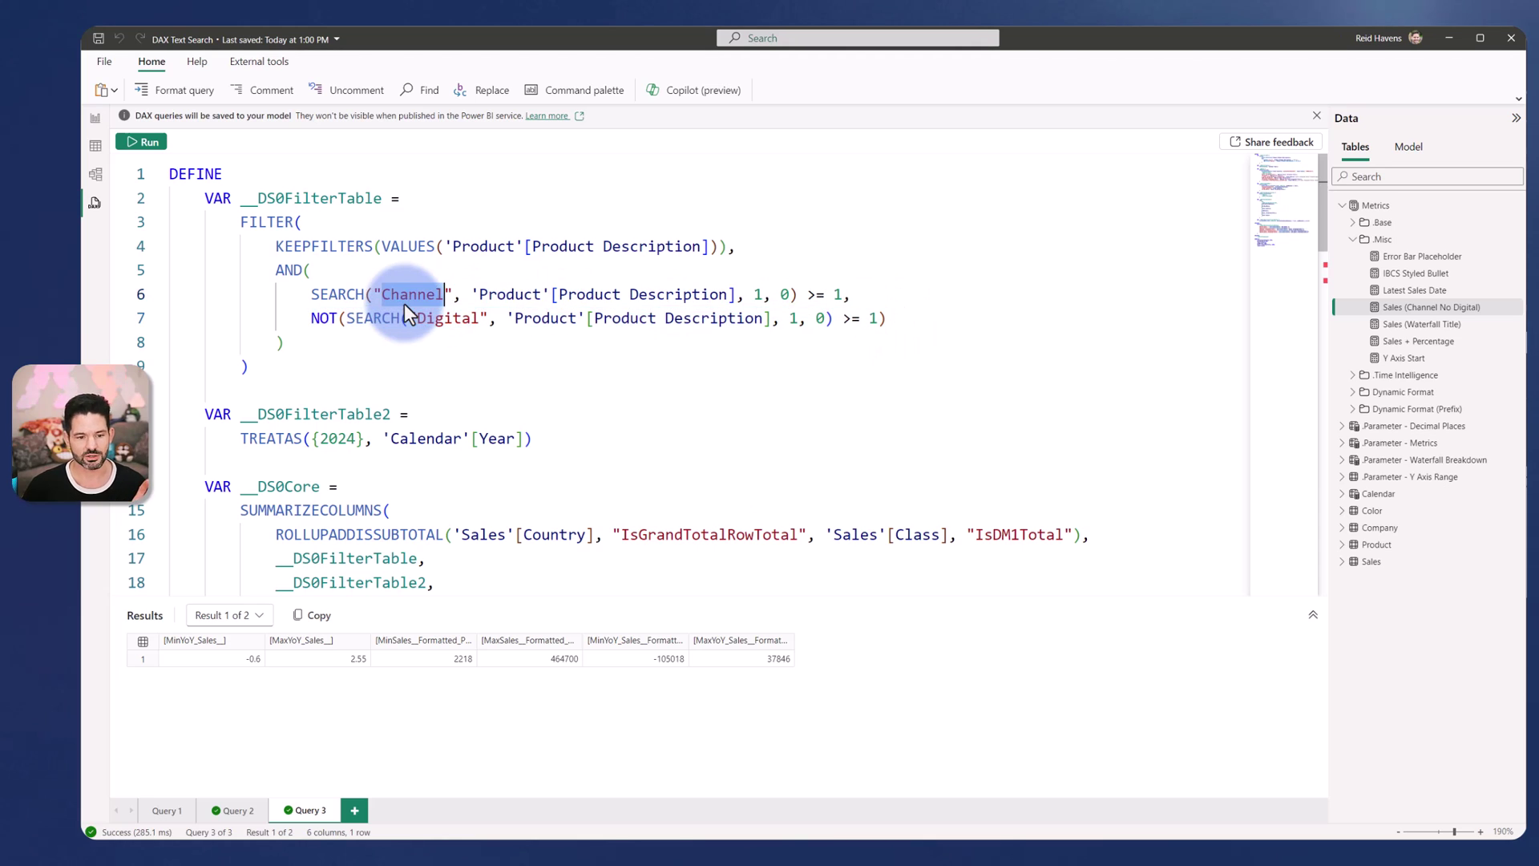
{"action": "double_click", "coordinate": [439, 324]}
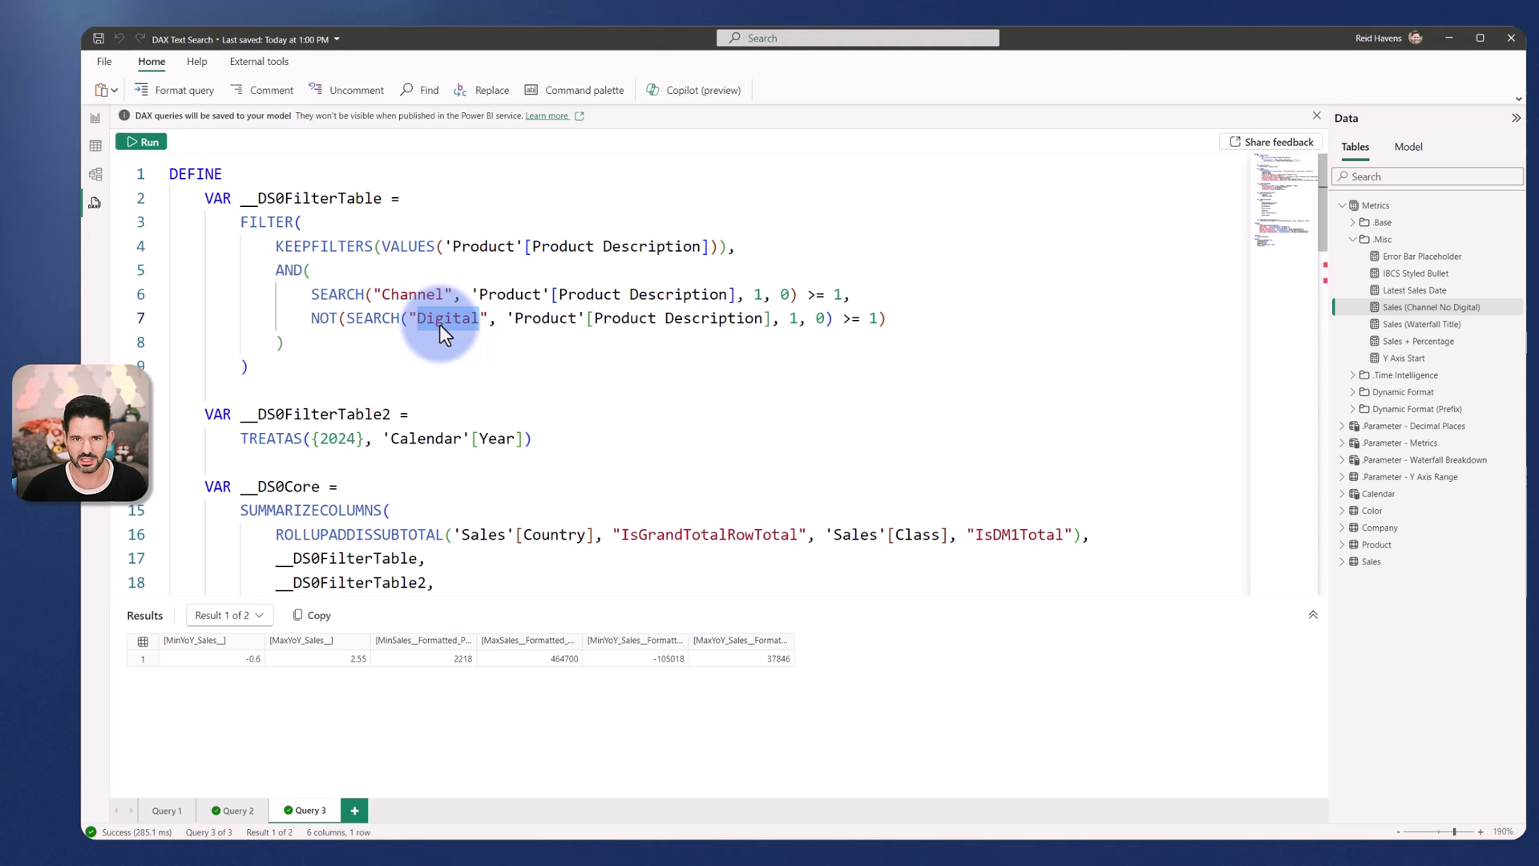
- Switch to the browser, skim the SQLBI article "Optimizing text search in DAX", and return to the Power BI query
{"action": "key", "text": "alt+Tab"}
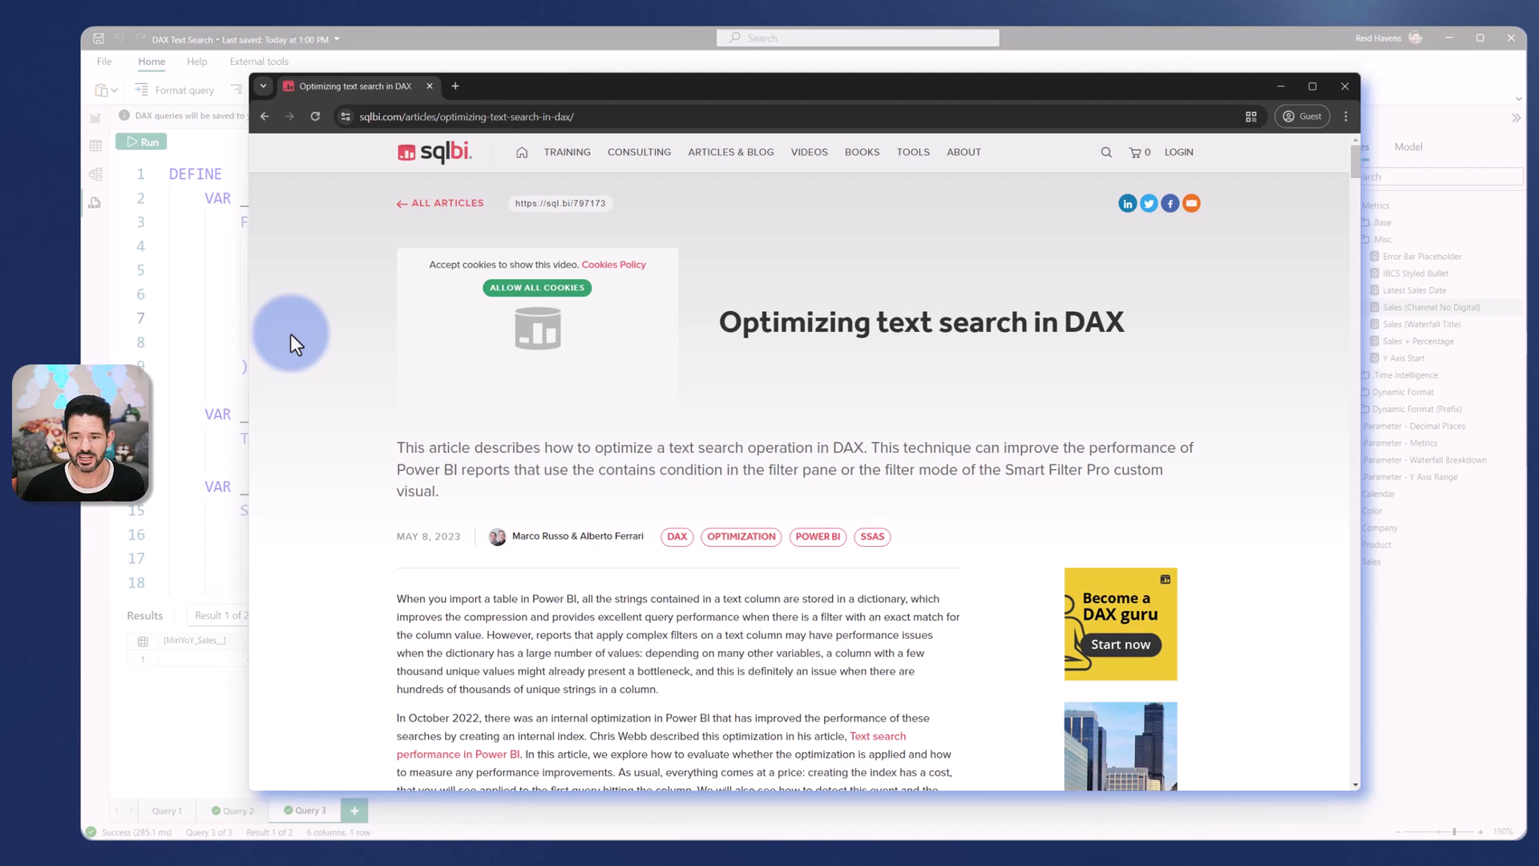
{"action": "left_click_drag", "start_coordinate": [1356, 160], "coordinate": [1350, 258]}
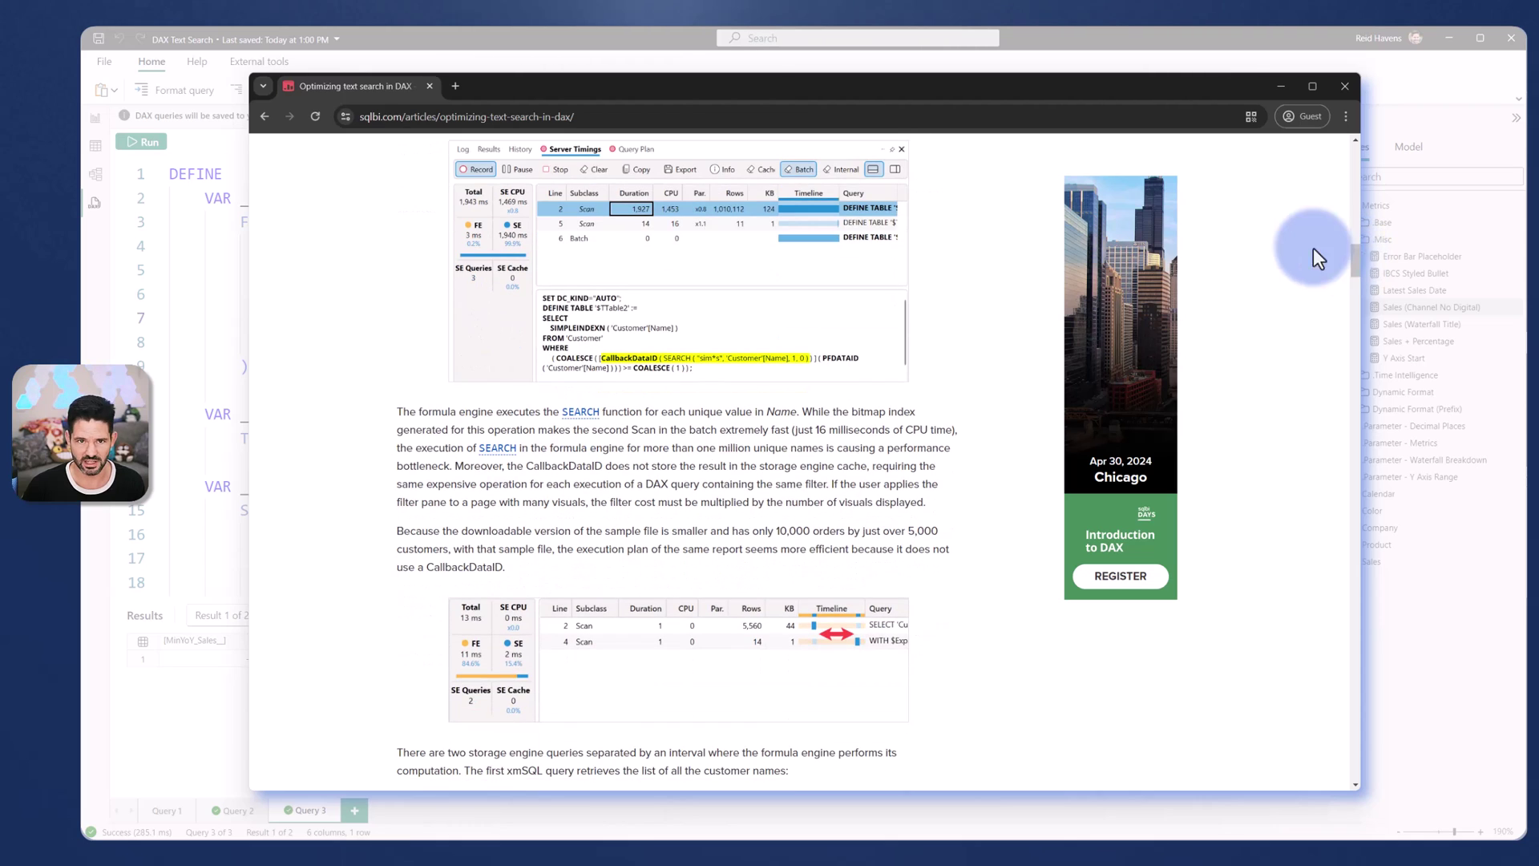
{"action": "left_click", "coordinate": [569, 53]}
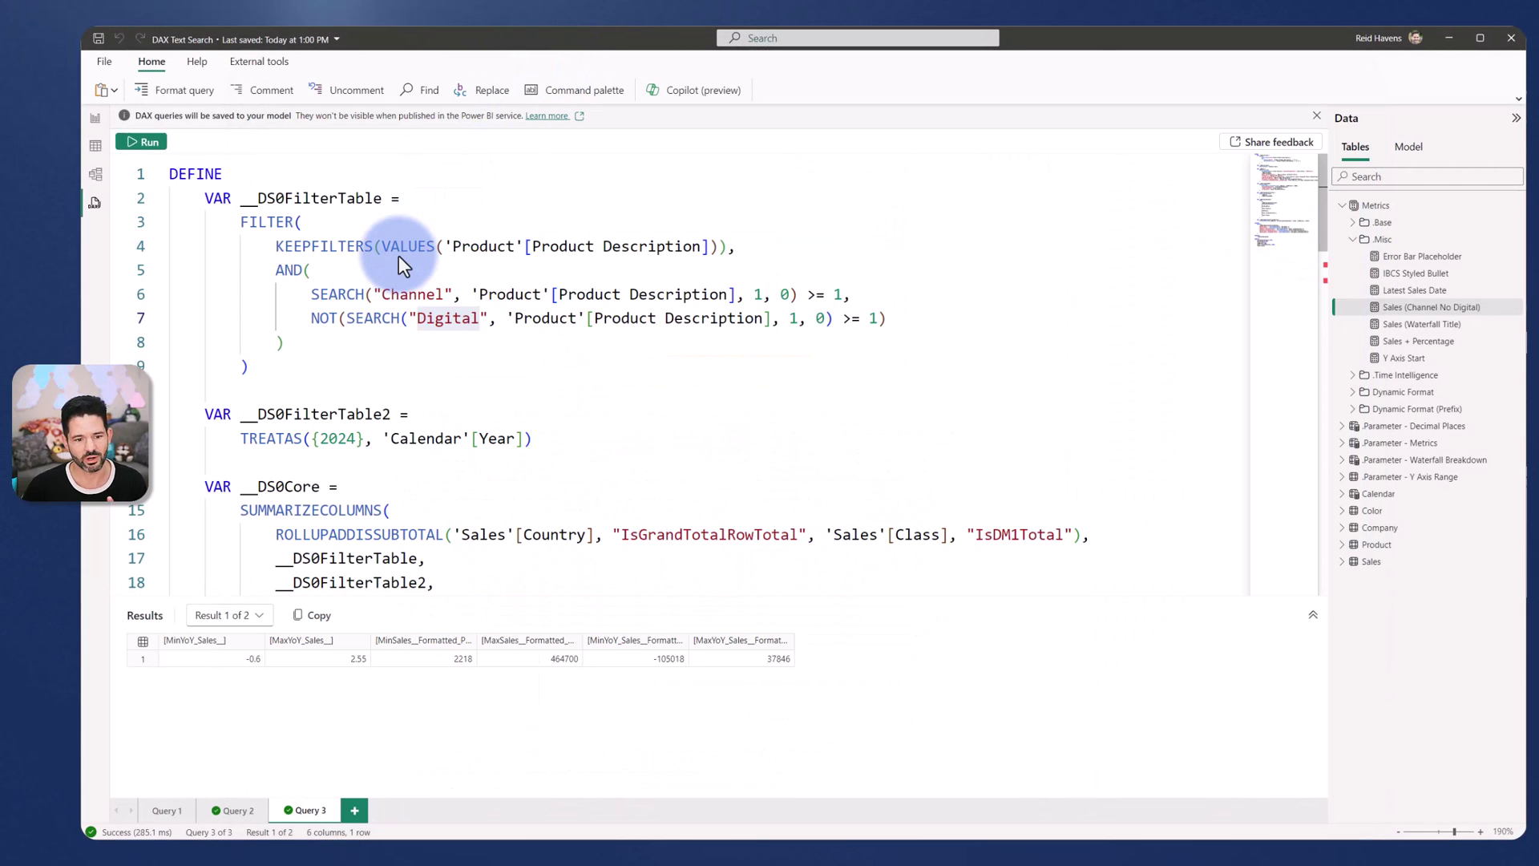
- Copy the FILTER expression of __DS0FilterTable, then return to the report with the Data pane open and the Filters pane collapsed
{"action": "left_click_drag", "start_coordinate": [271, 367], "coordinate": [164, 230]}
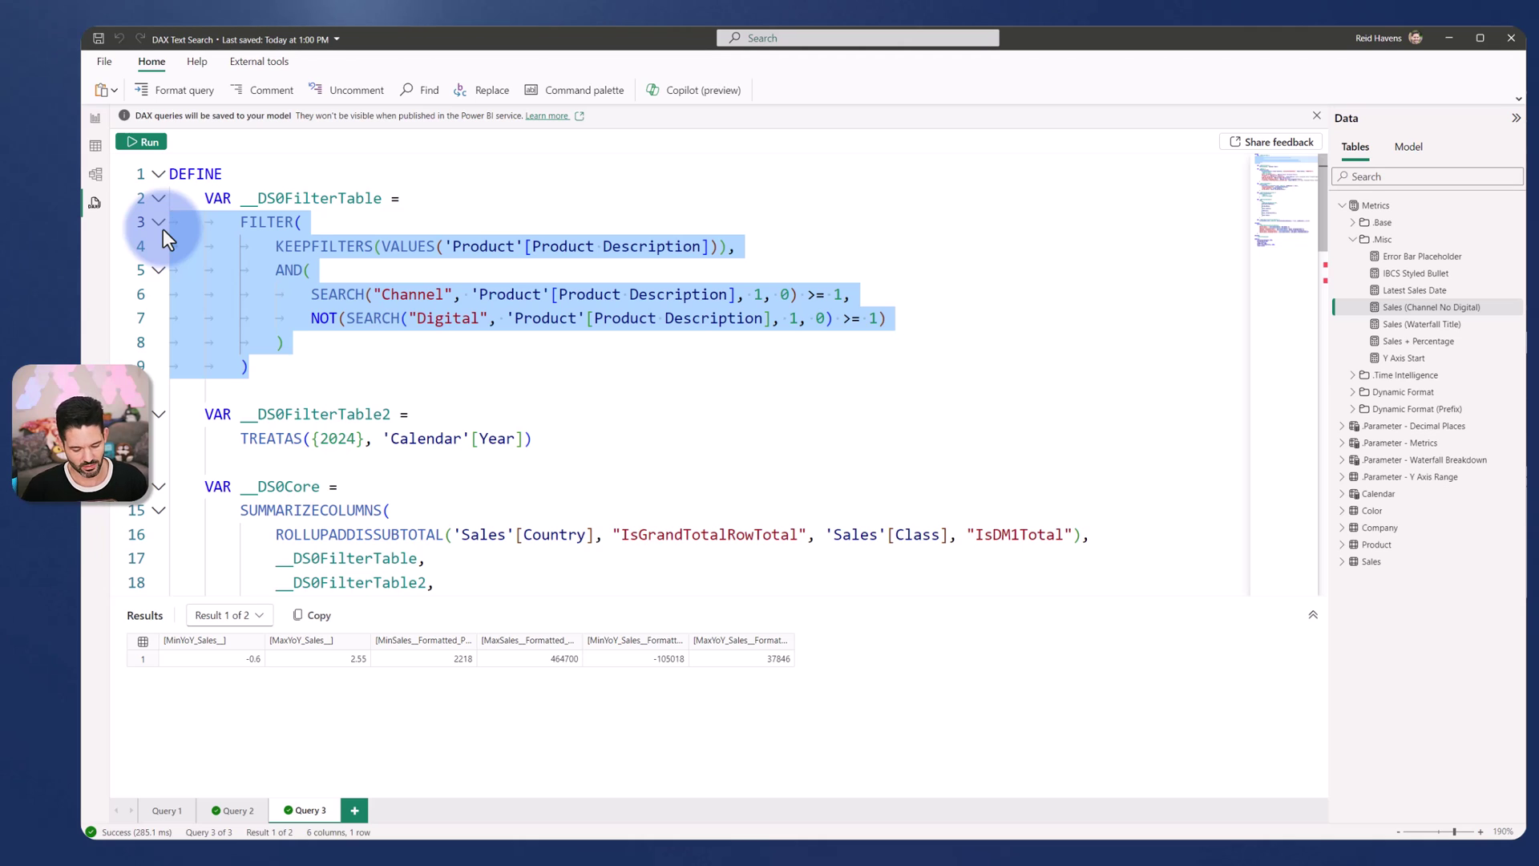
{"action": "left_click", "coordinate": [101, 117]}
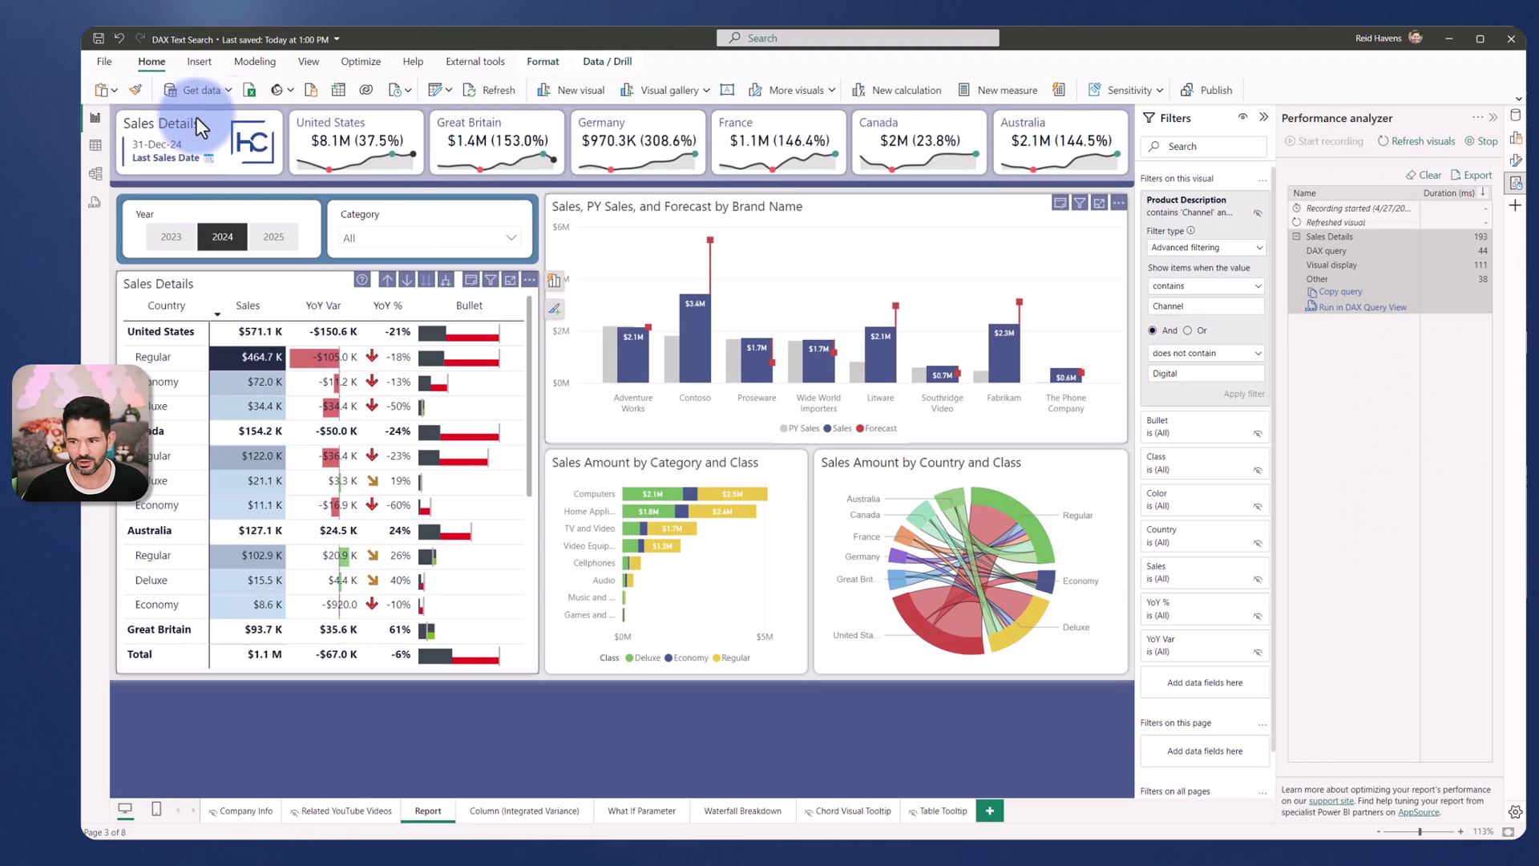
{"action": "left_click", "coordinate": [1515, 115]}
{"action": "left_click", "coordinate": [1323, 118]}
{"action": "left_click", "coordinate": [1325, 118]}
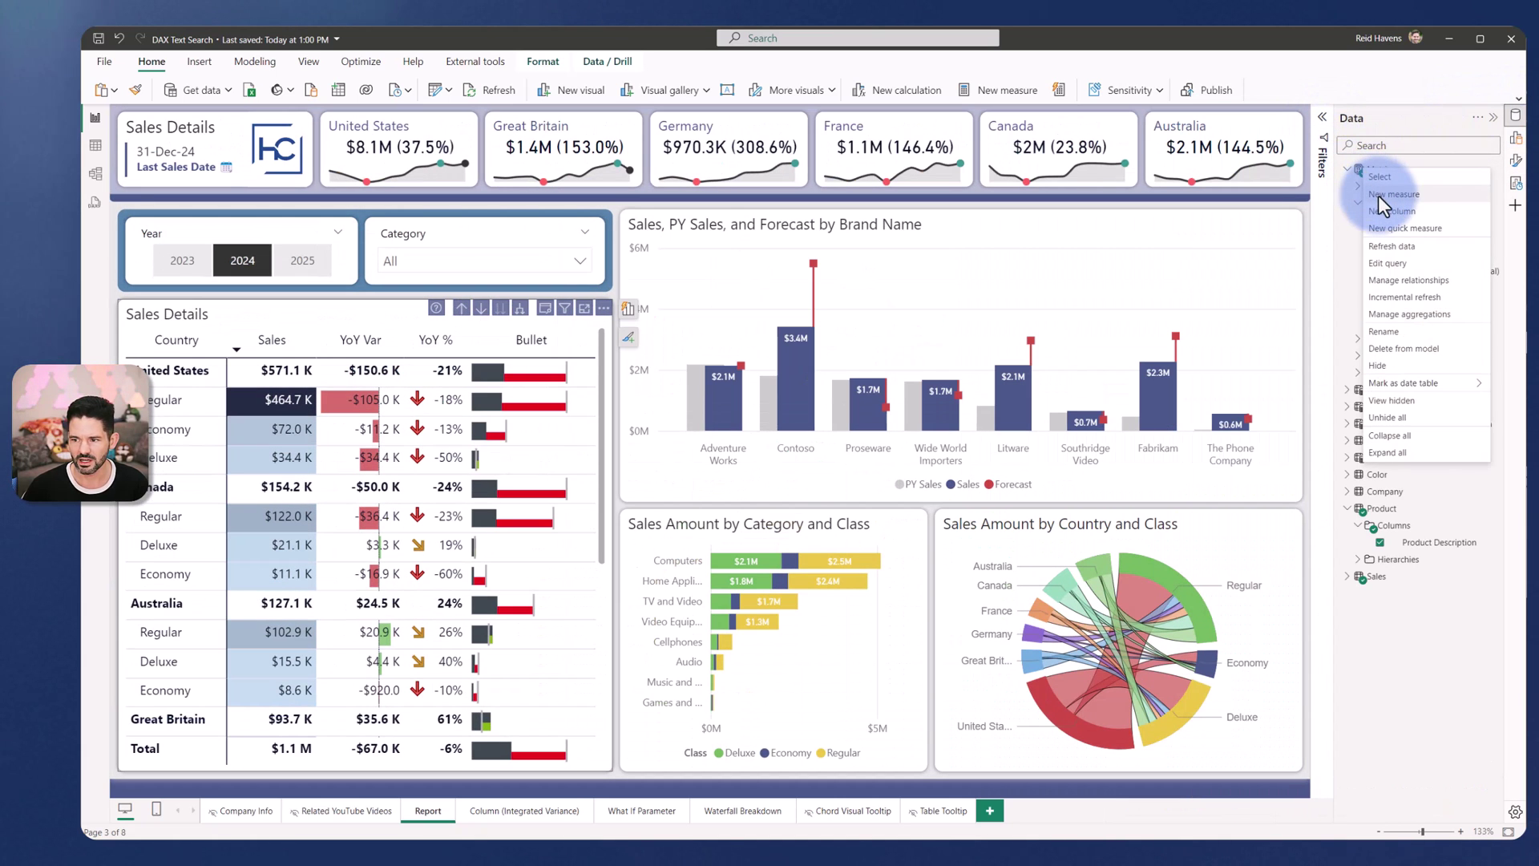
- Create a new measure in the Metrics table and name it "Sales (Text Search)"
{"action": "left_click", "coordinate": [998, 90]}
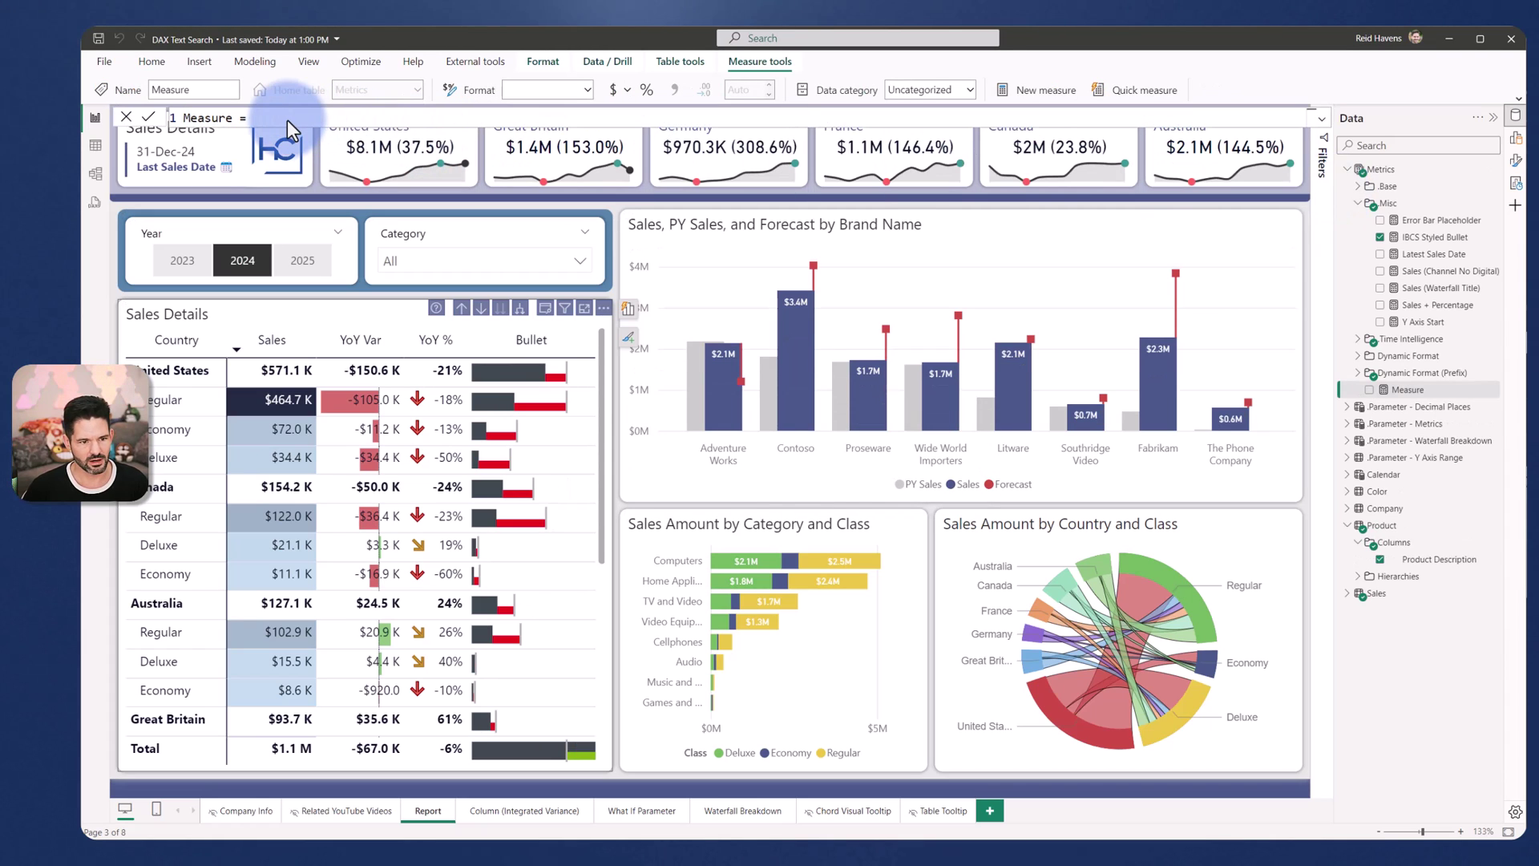
{"action": "double_click", "coordinate": [213, 123]}
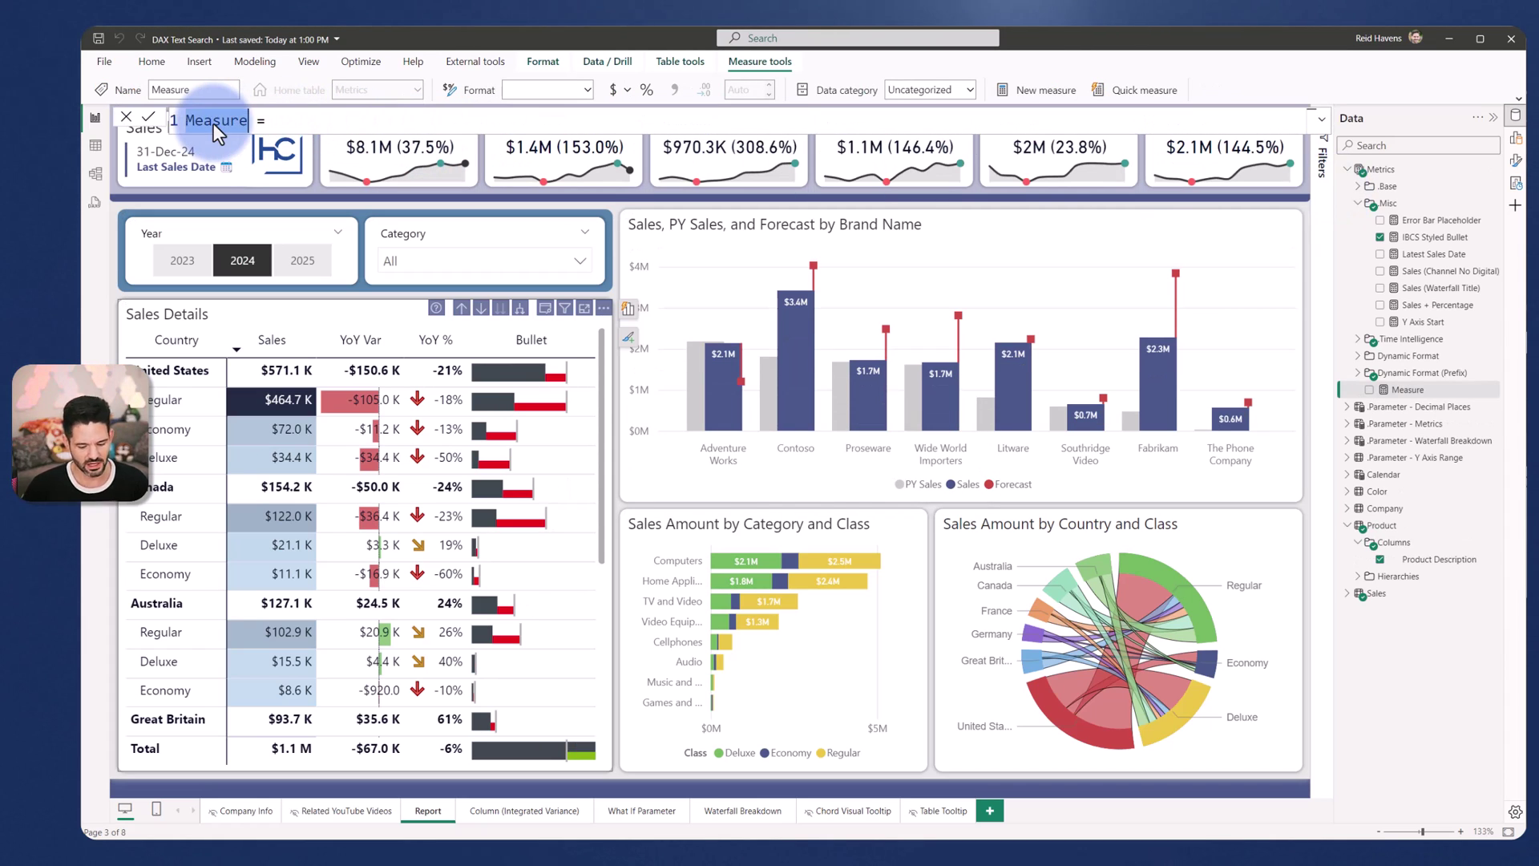
{"action": "type", "text": "SAles"}
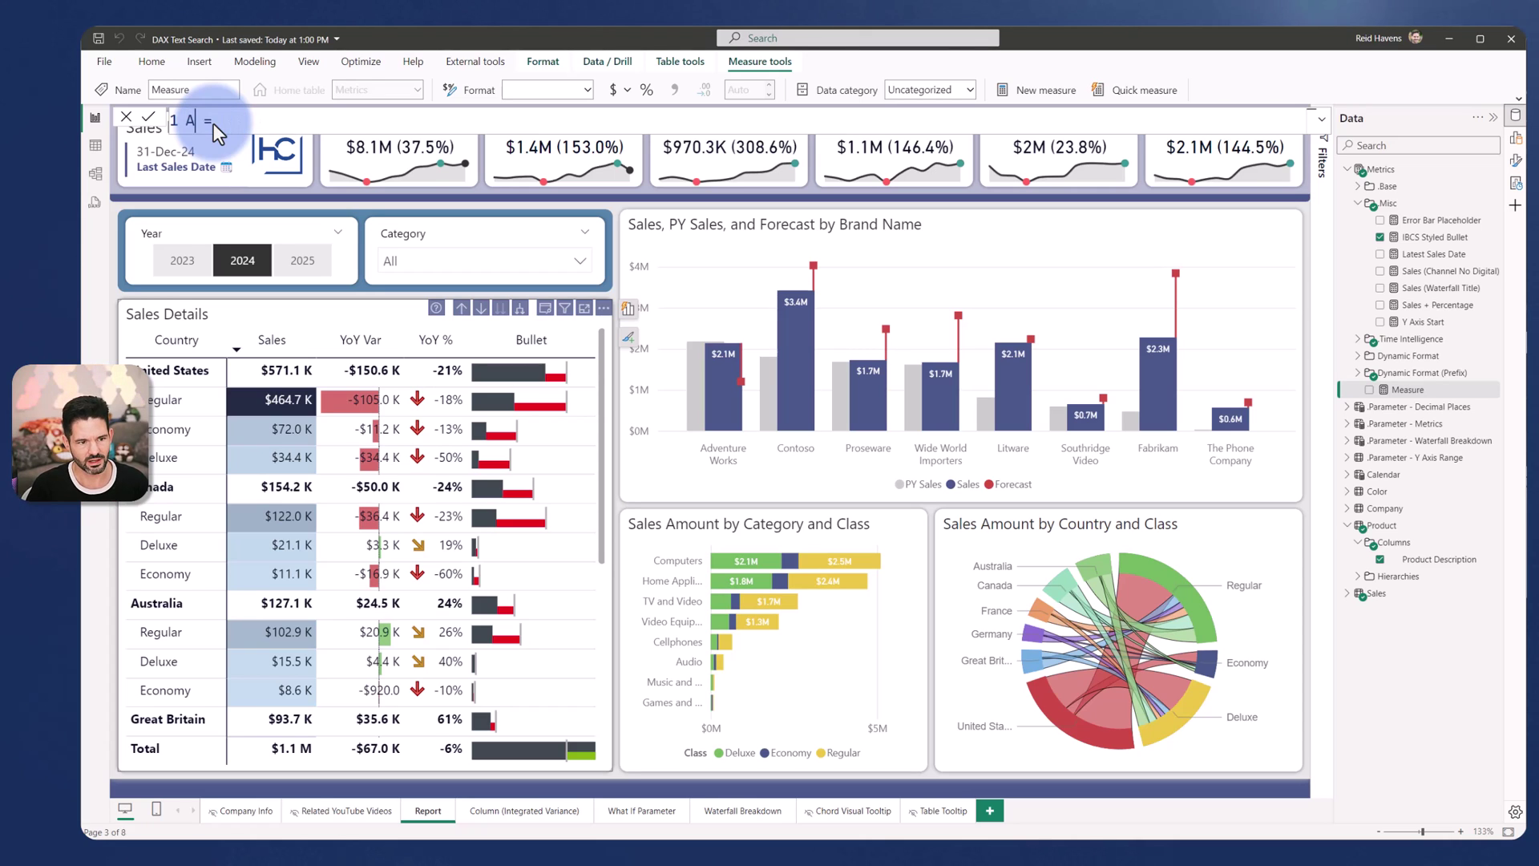
{"action": "type", "text": "s (Text "}
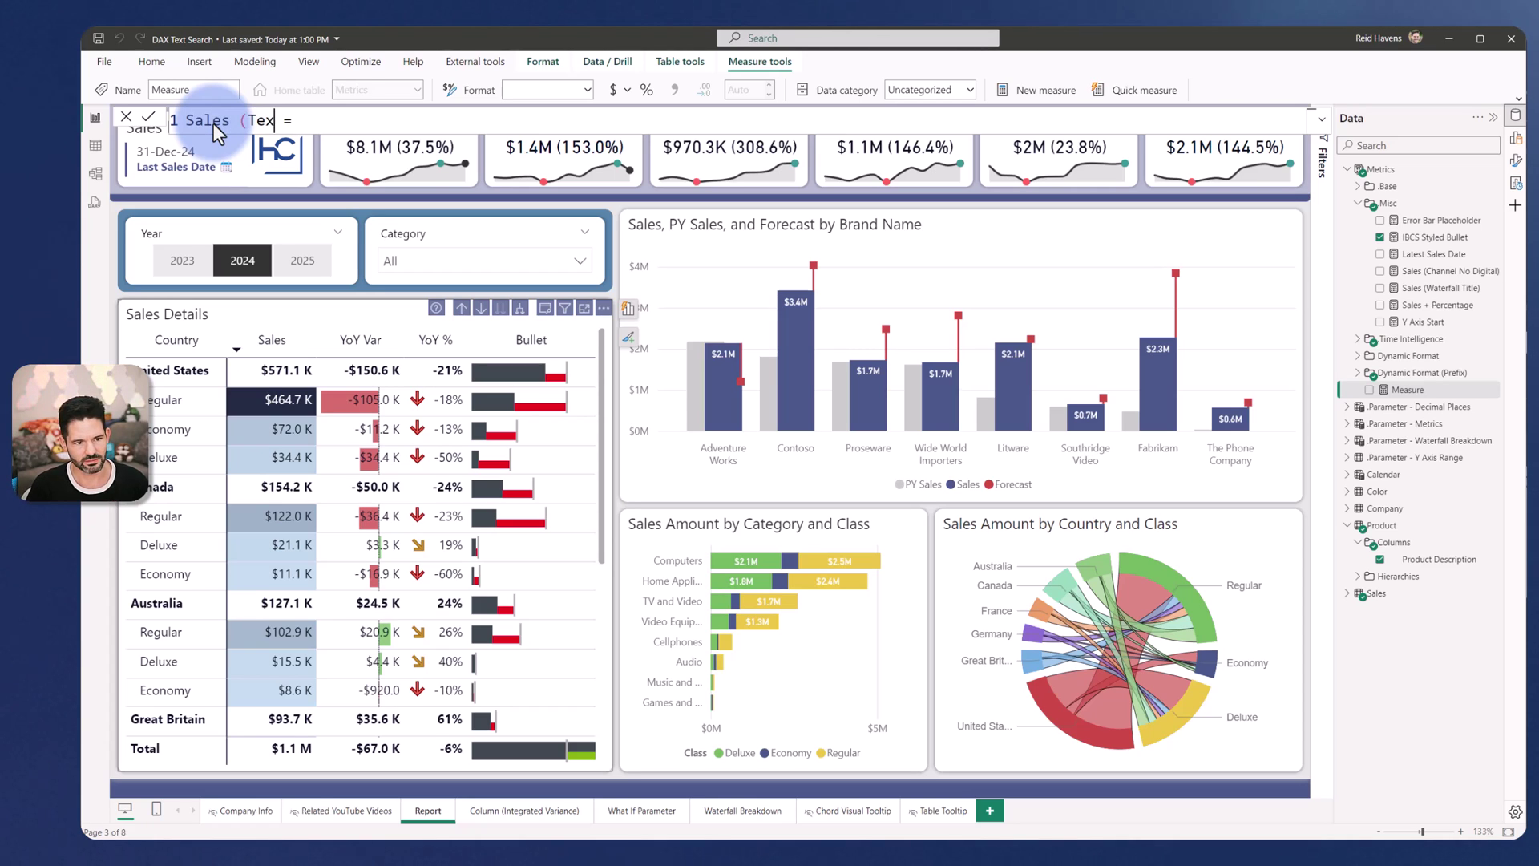
{"action": "type", "text": "Search)"}
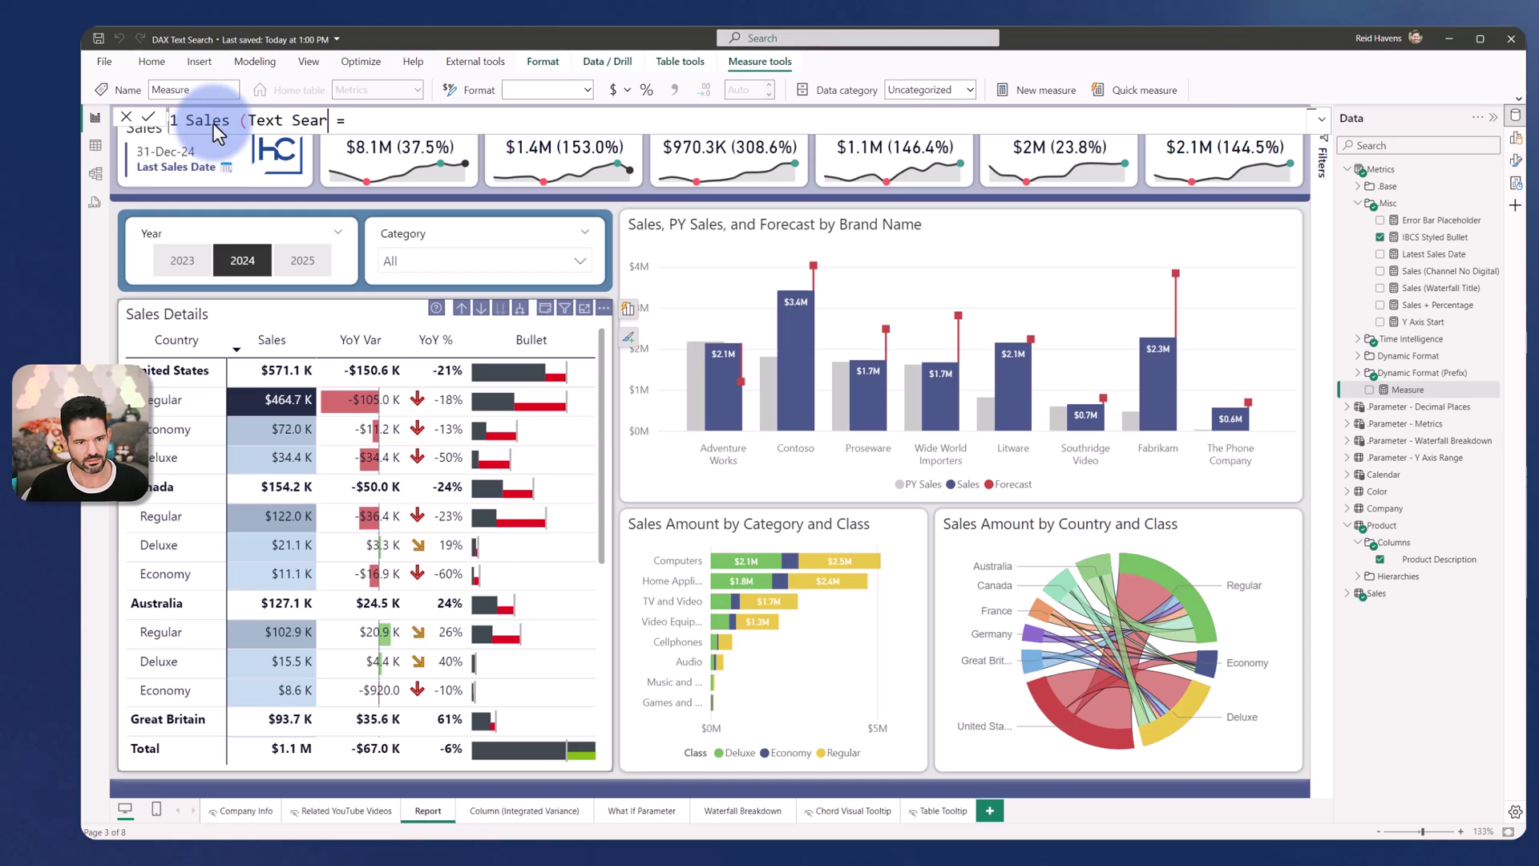
{"action": "key", "text": "End"}
{"action": "key", "text": "shift+Return"}
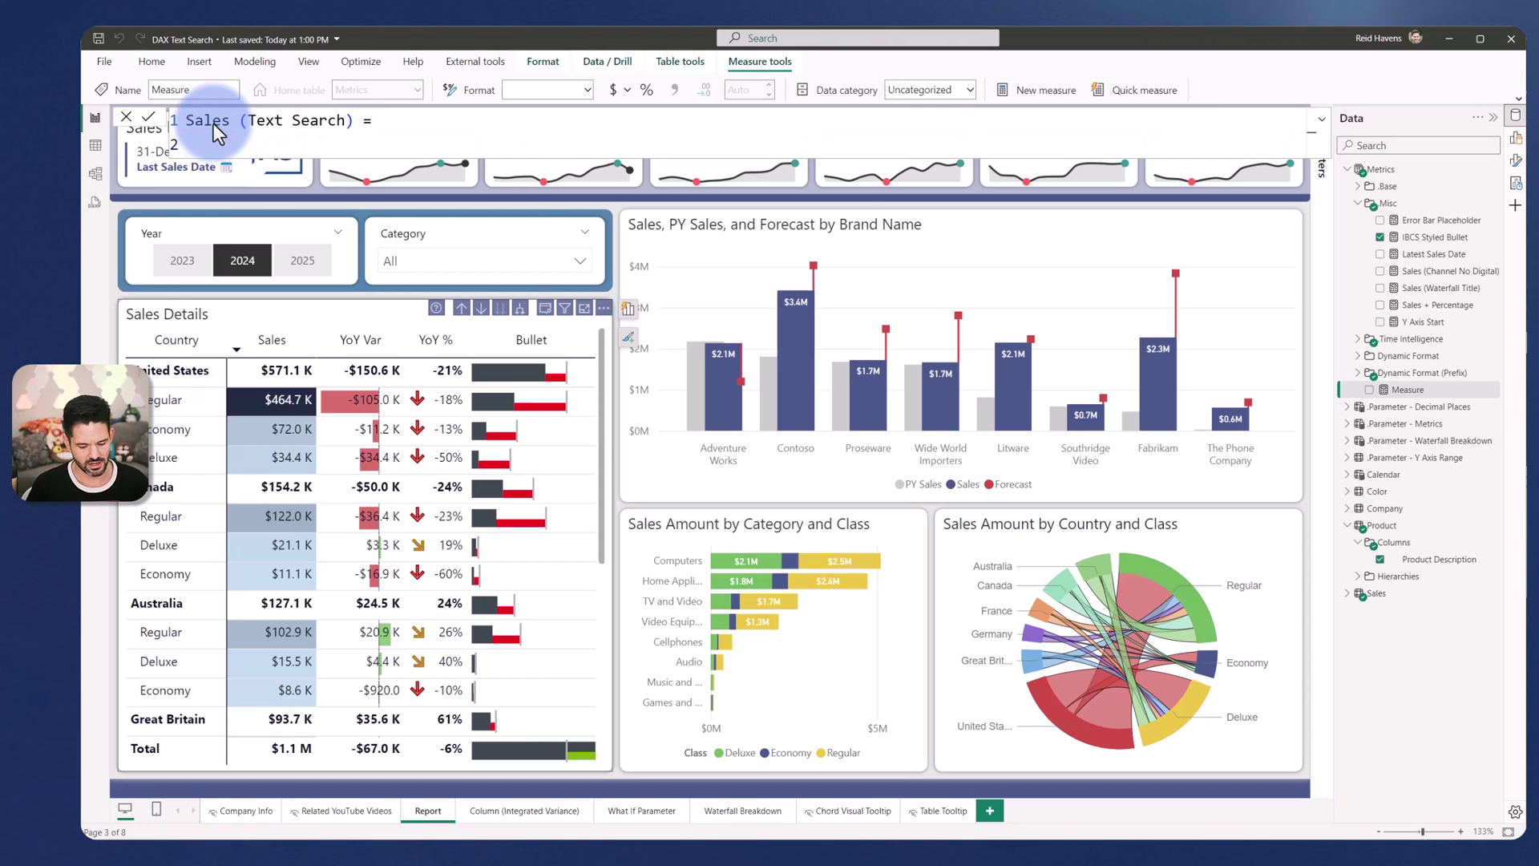
- Begin the measure's formula with CALCULATE and [Sales] as its expression, followed by a new line for the filter argument
{"action": "type", "text": "cal"}
{"action": "key", "text": "Tab"}
{"action": "key", "text": "shift+Return"}
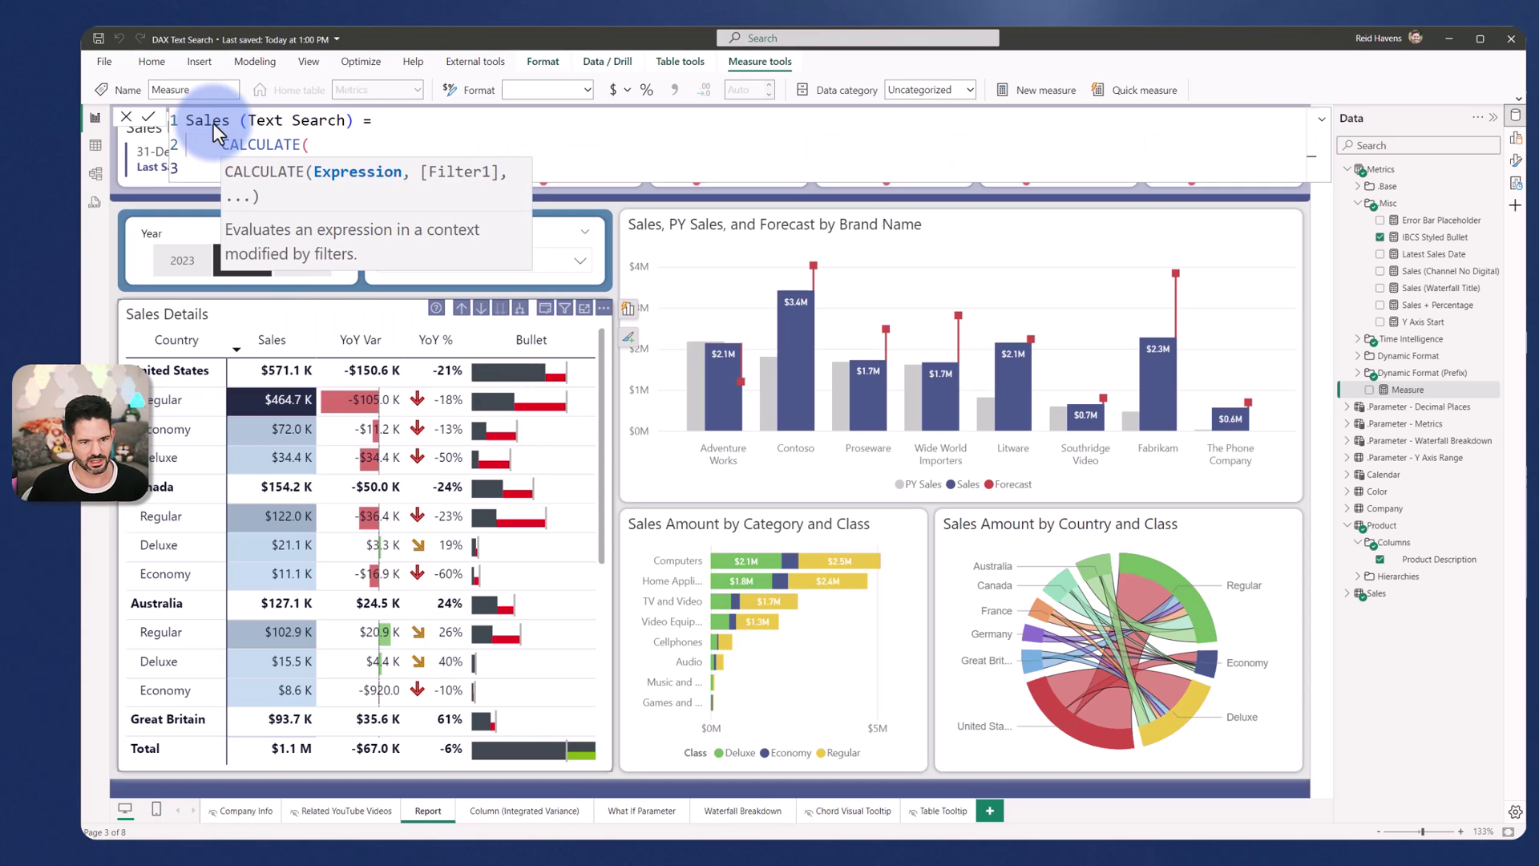
{"action": "type", "text": "sale"}
{"action": "key", "text": "Tab"}
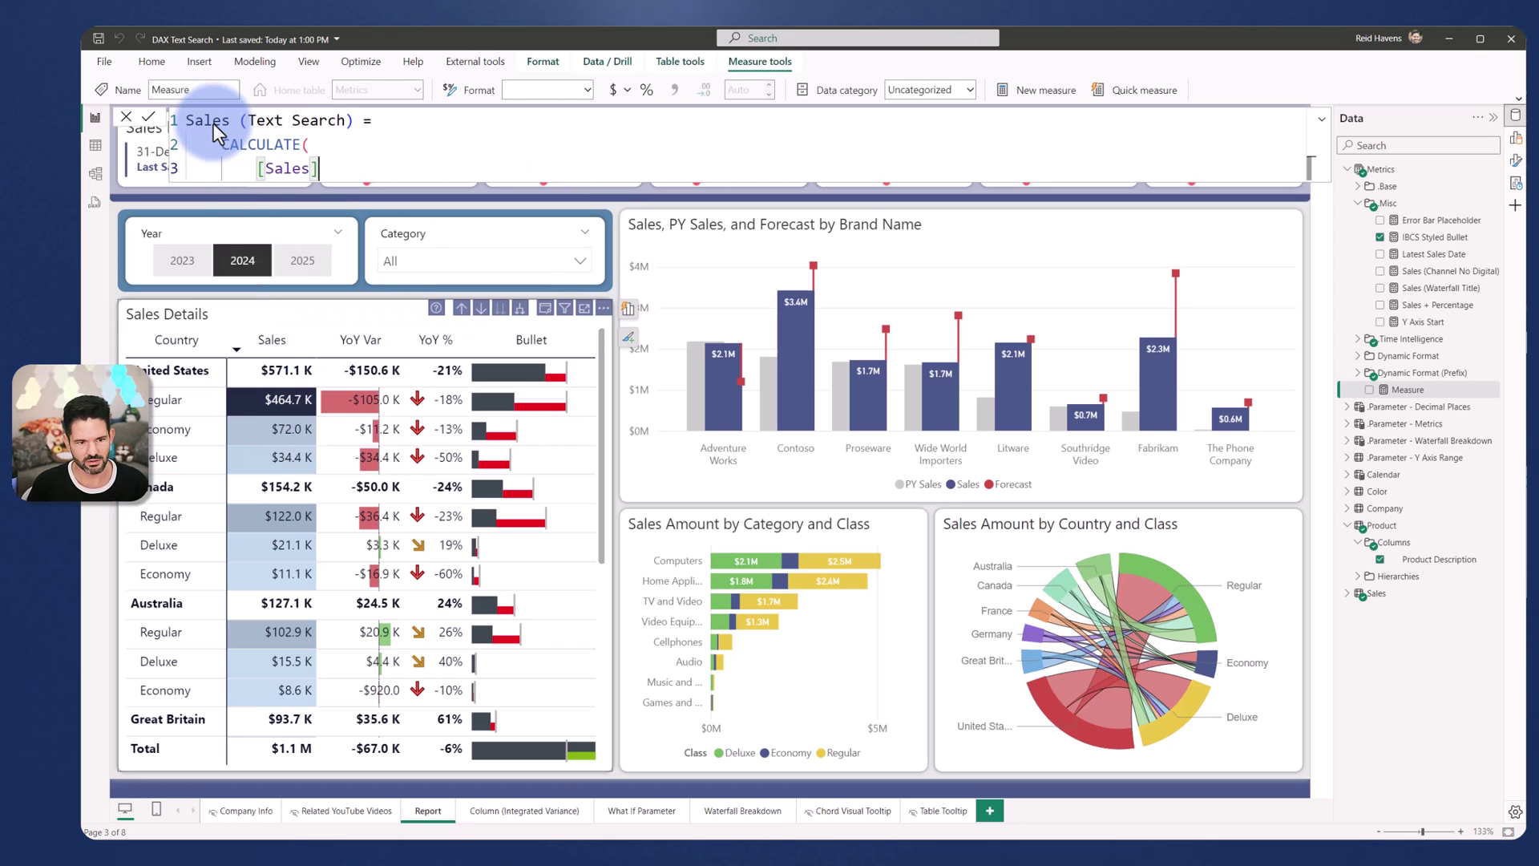
{"action": "type", "text": ","}
{"action": "key", "text": "Escape"}
{"action": "key", "text": "shift+Return"}
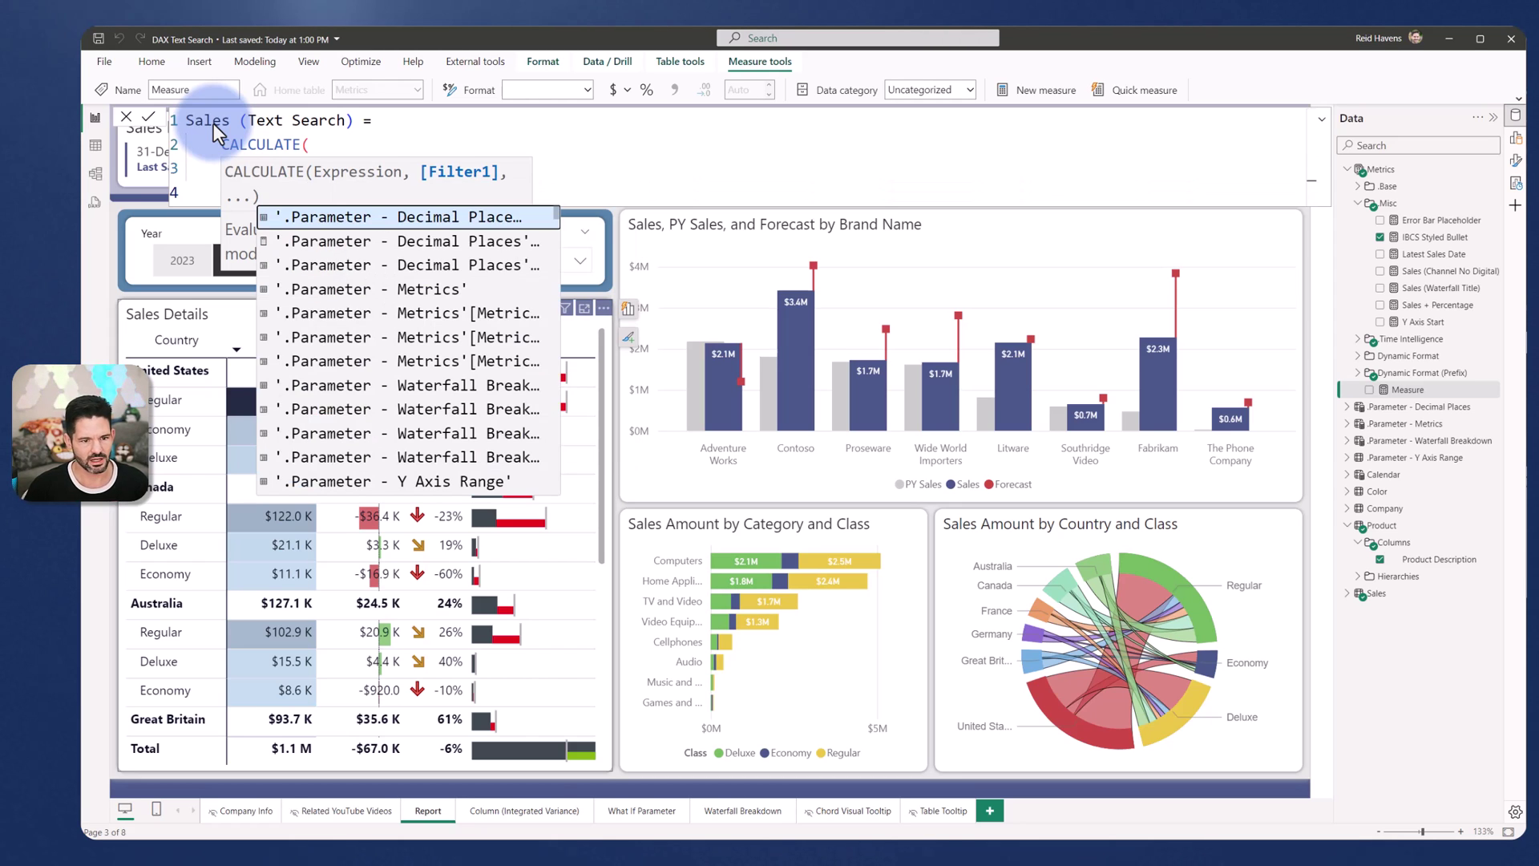
- Paste the copied FILTER expression on 'Product'[Product Description] as the filter argument of CALCULATE, without extra indentation
{"action": "key", "text": "Escape"}
{"action": "key", "text": "BackSpace"}
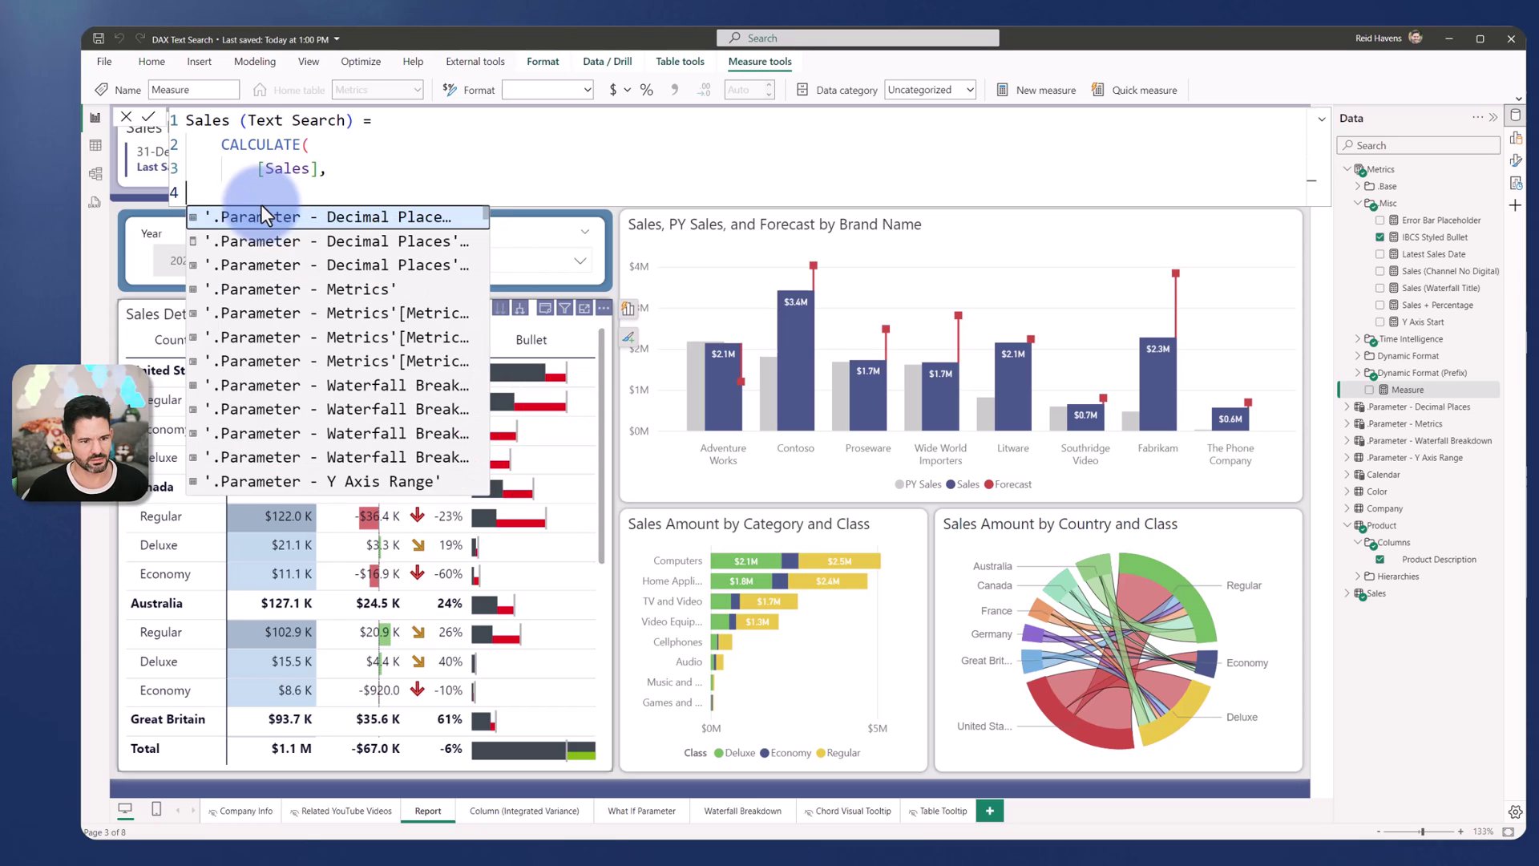
{"action": "type", "text": "FILTER(     KEEPFILTERS(VALUES('Product'[Product Description])),     AND(         SEARCH(\"Channel\", 'Product'[Product Description], 1, 0) >= 1,         NOT(SEARCH(\"Digital\", 'Product'[Product Description], 1, 0) >= 1)     ) )"}
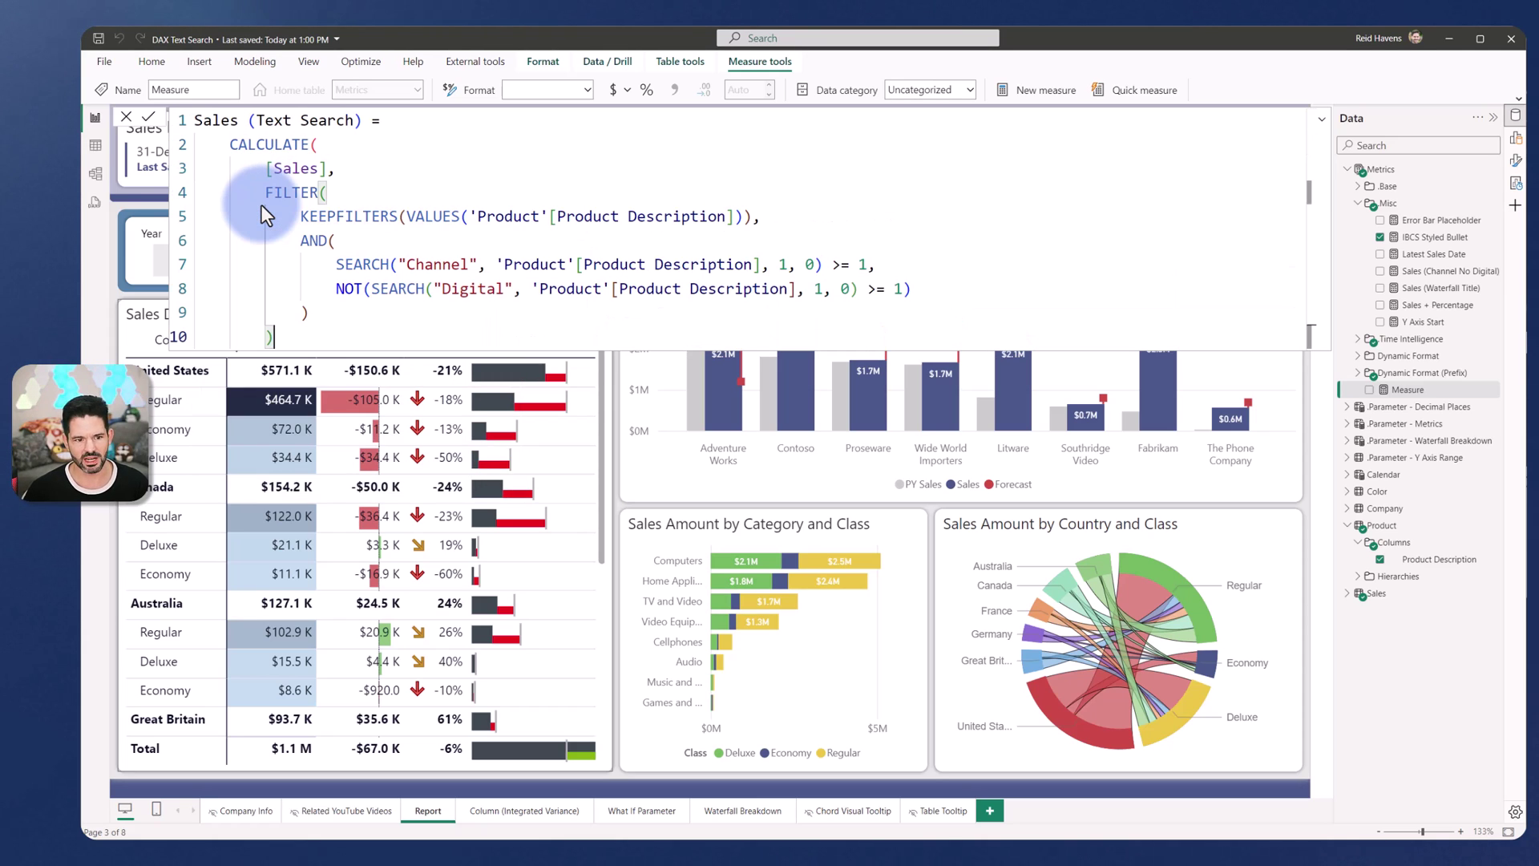
- Review the pasted filter's KEEPFILTERS(VALUES()) table and its AND block of SEARCH conditions
{"action": "left_click_drag", "start_coordinate": [267, 189], "coordinate": [329, 205]}
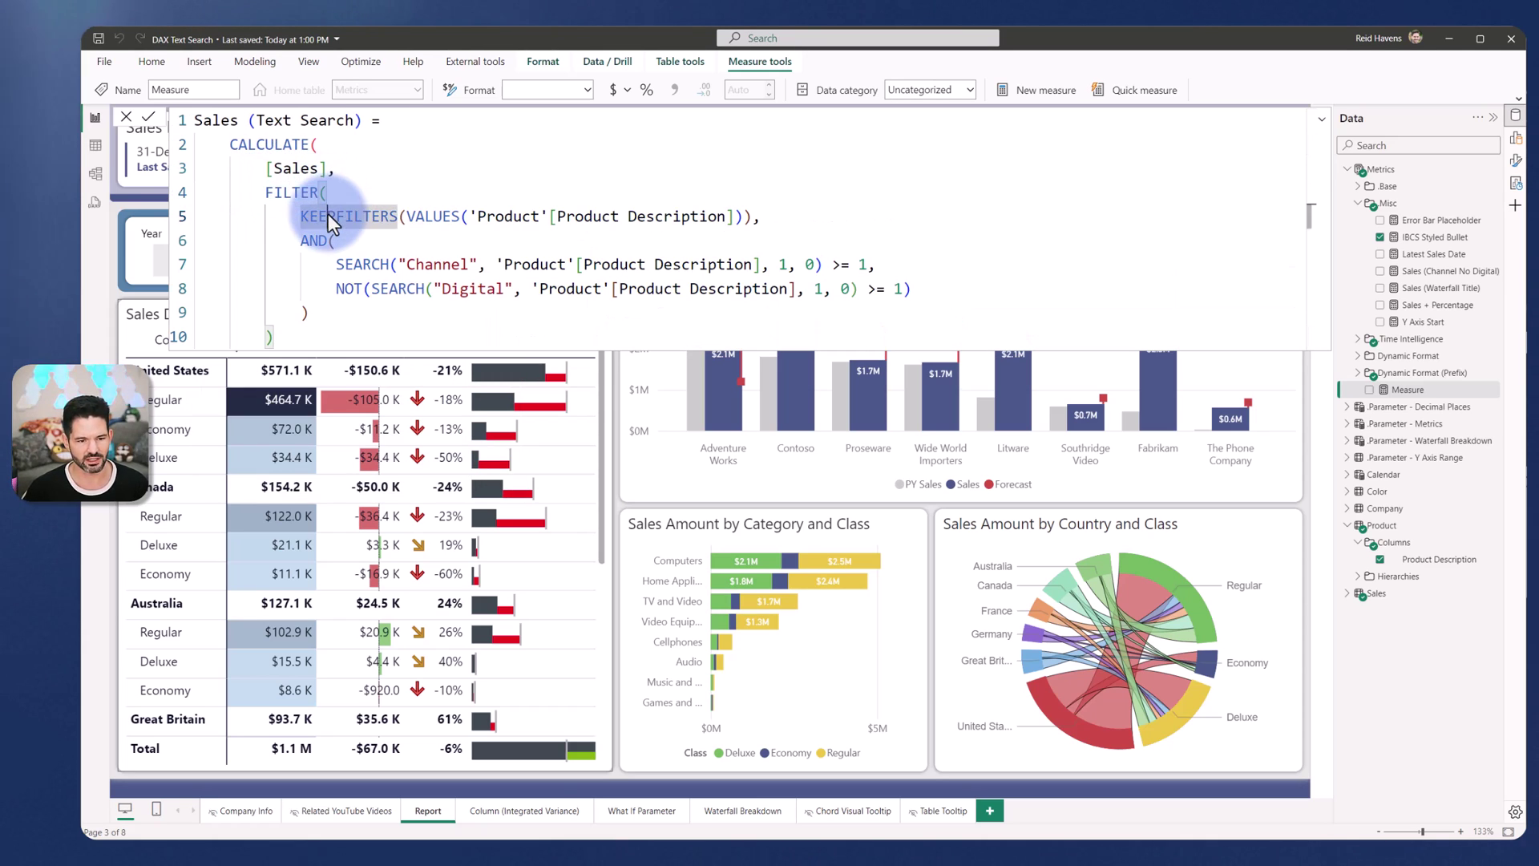
{"action": "left_click_drag", "start_coordinate": [300, 217], "coordinate": [745, 209]}
{"action": "left_click", "coordinate": [751, 210]}
{"action": "left_click_drag", "start_coordinate": [407, 217], "coordinate": [747, 214]}
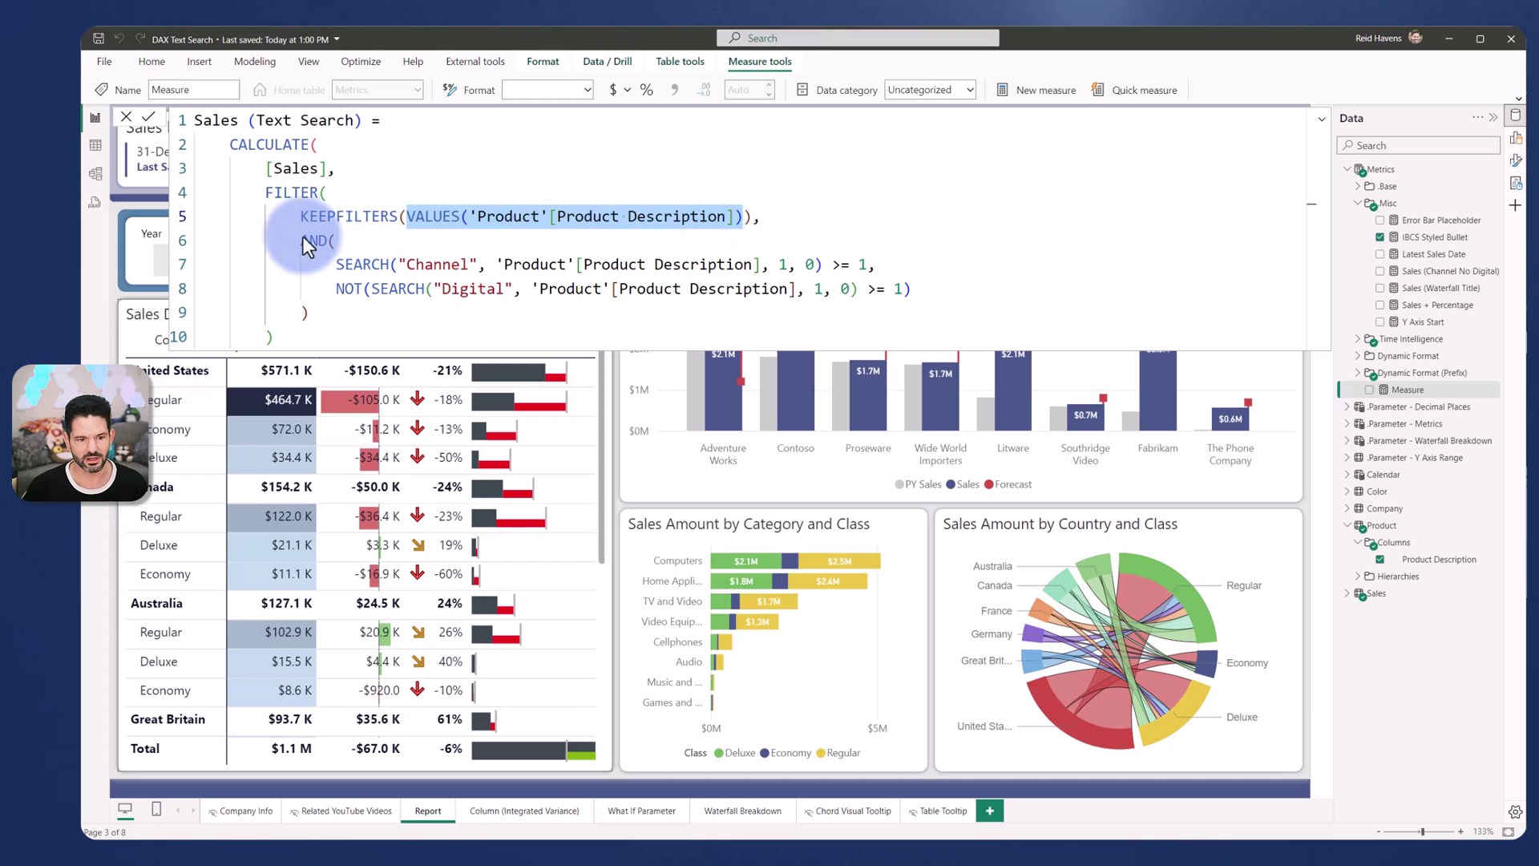
{"action": "left_click_drag", "start_coordinate": [301, 237], "coordinate": [344, 314]}
{"action": "double_click", "coordinate": [356, 266]}
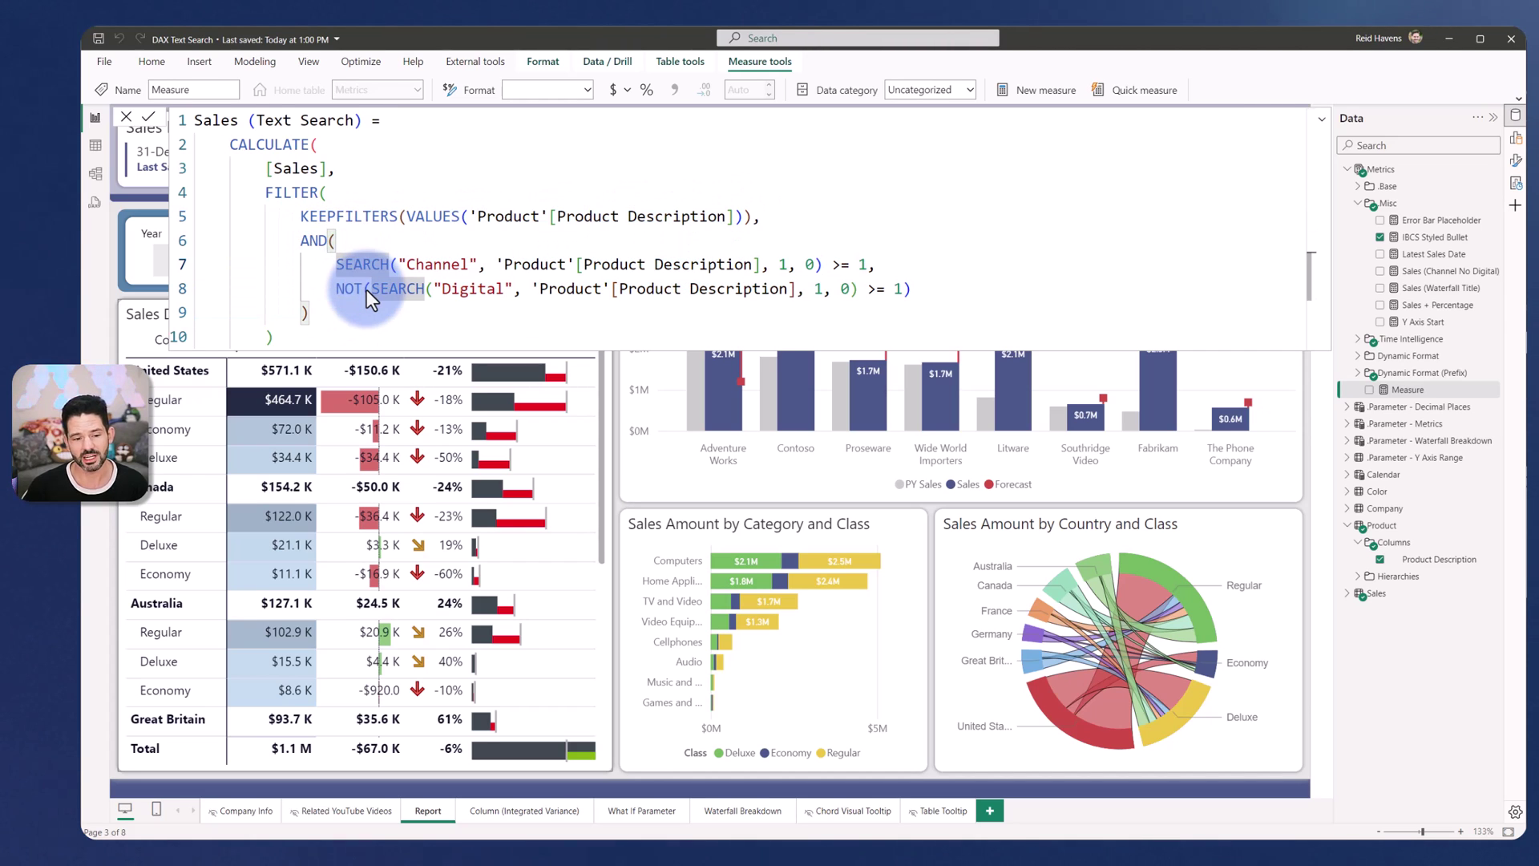
- Remove the parentheses around NOT's argument so the line reads NOT SEARCH("Digital", 'Product'[Product Description], 1, 0) >= 1, and commit the measure
{"action": "left_click", "coordinate": [365, 290]}
{"action": "key", "text": "BackSpace"}
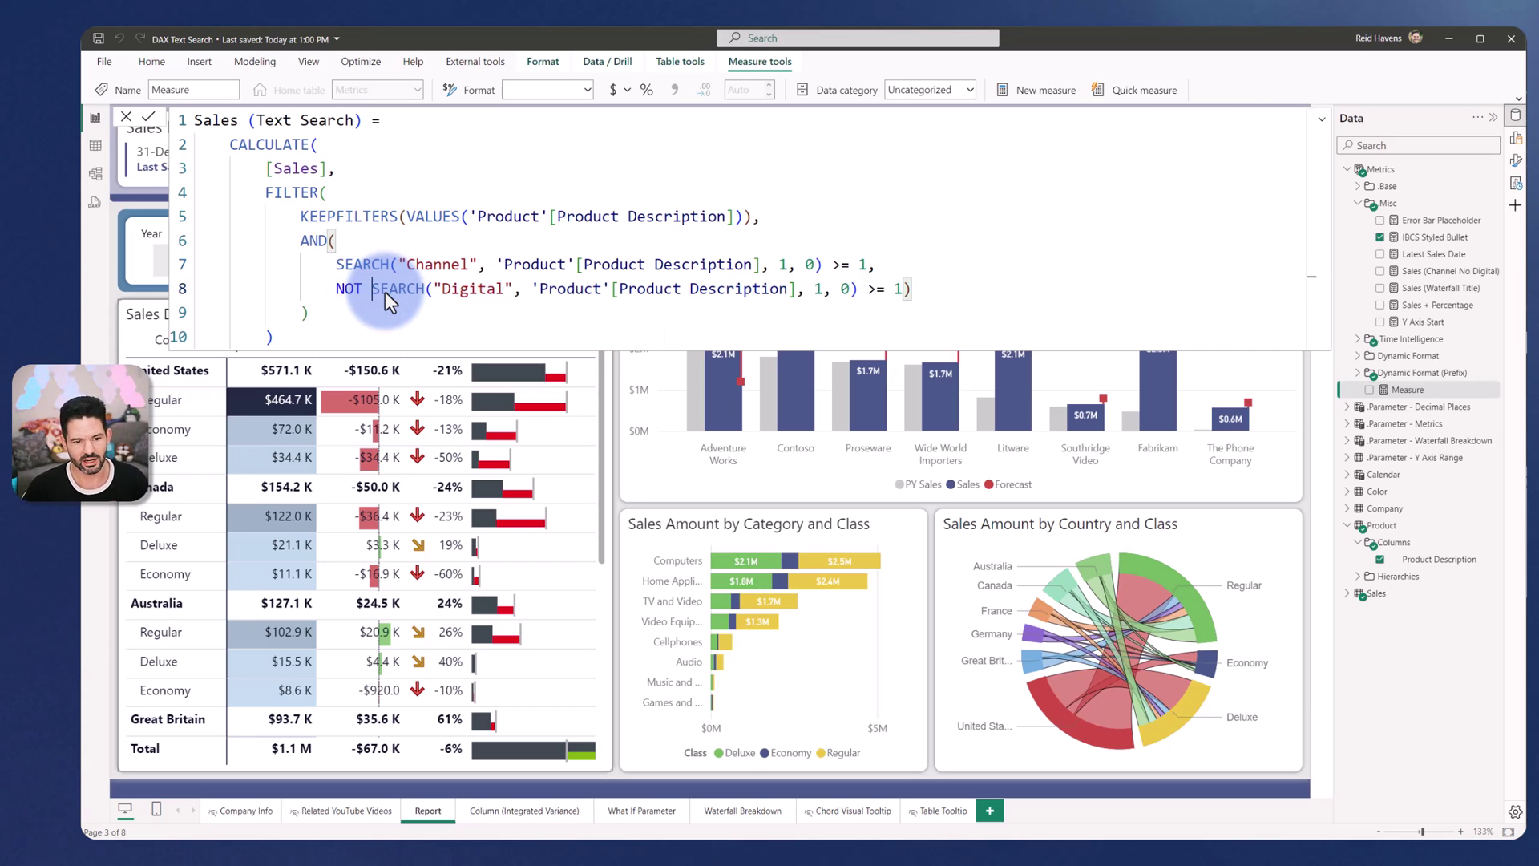
{"action": "left_click", "coordinate": [919, 288]}
{"action": "key", "text": "BackSpace"}
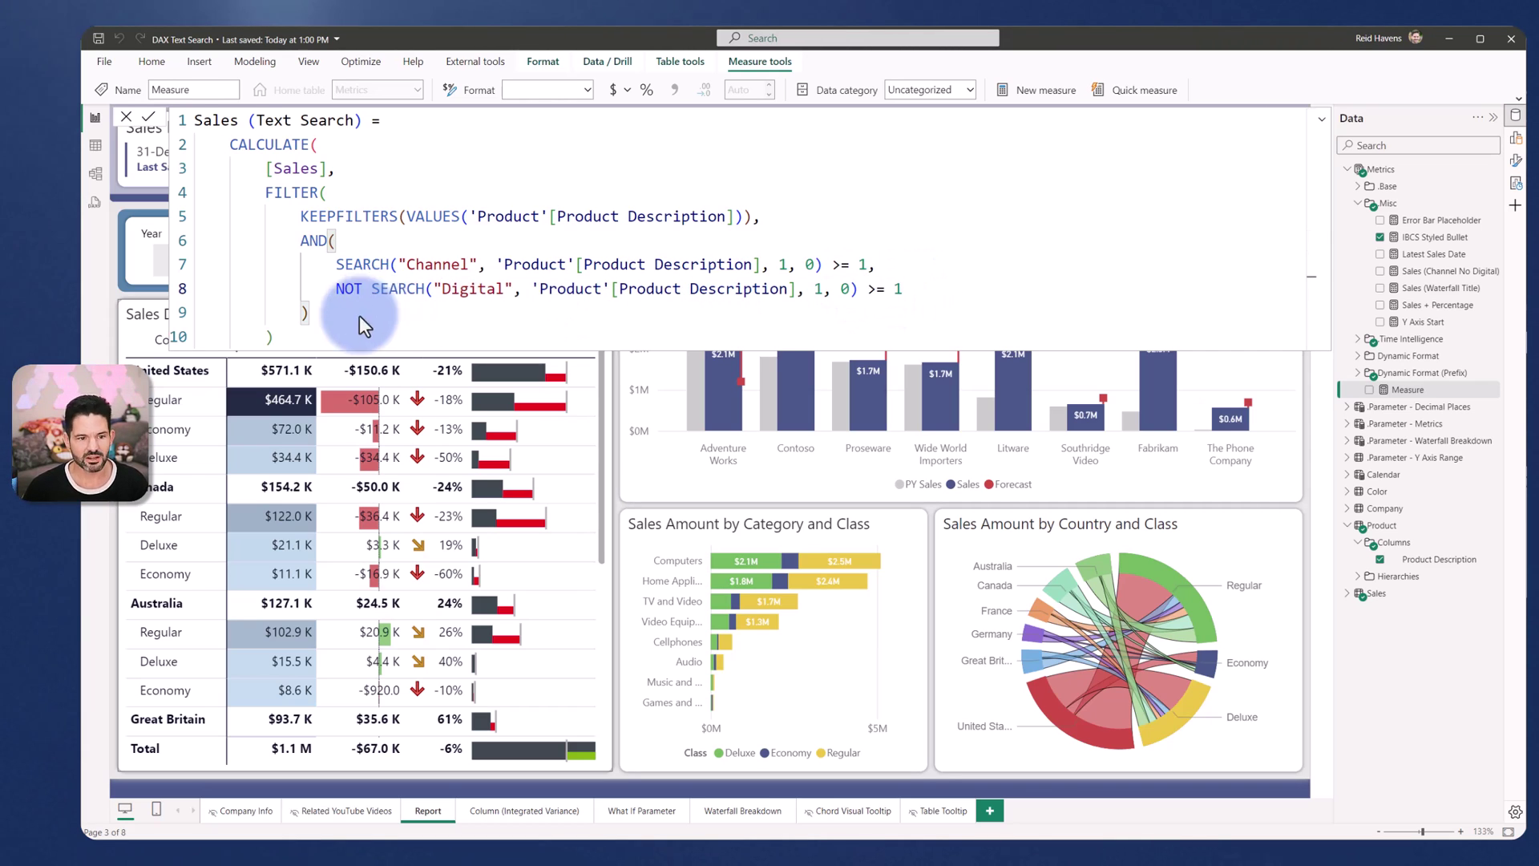
{"action": "left_click", "coordinate": [313, 347]}
{"action": "key", "text": "Return"}
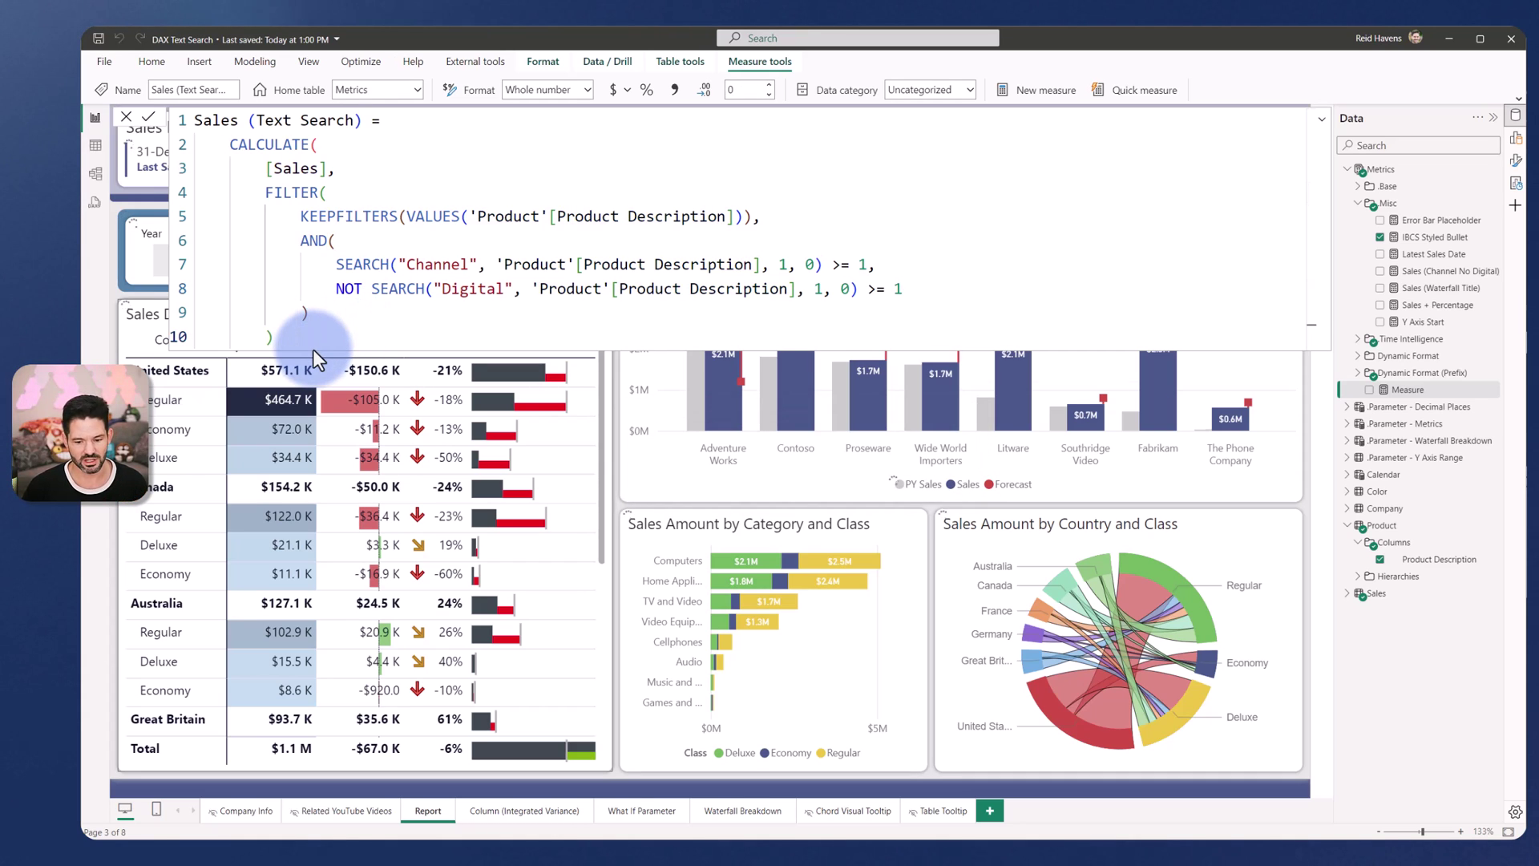
- Add a new report page and place the Product Hierarchy (Category, Sub Category, Name) on it as a visual
{"action": "left_click", "coordinate": [991, 811]}
{"action": "left_click", "coordinate": [1322, 118]}
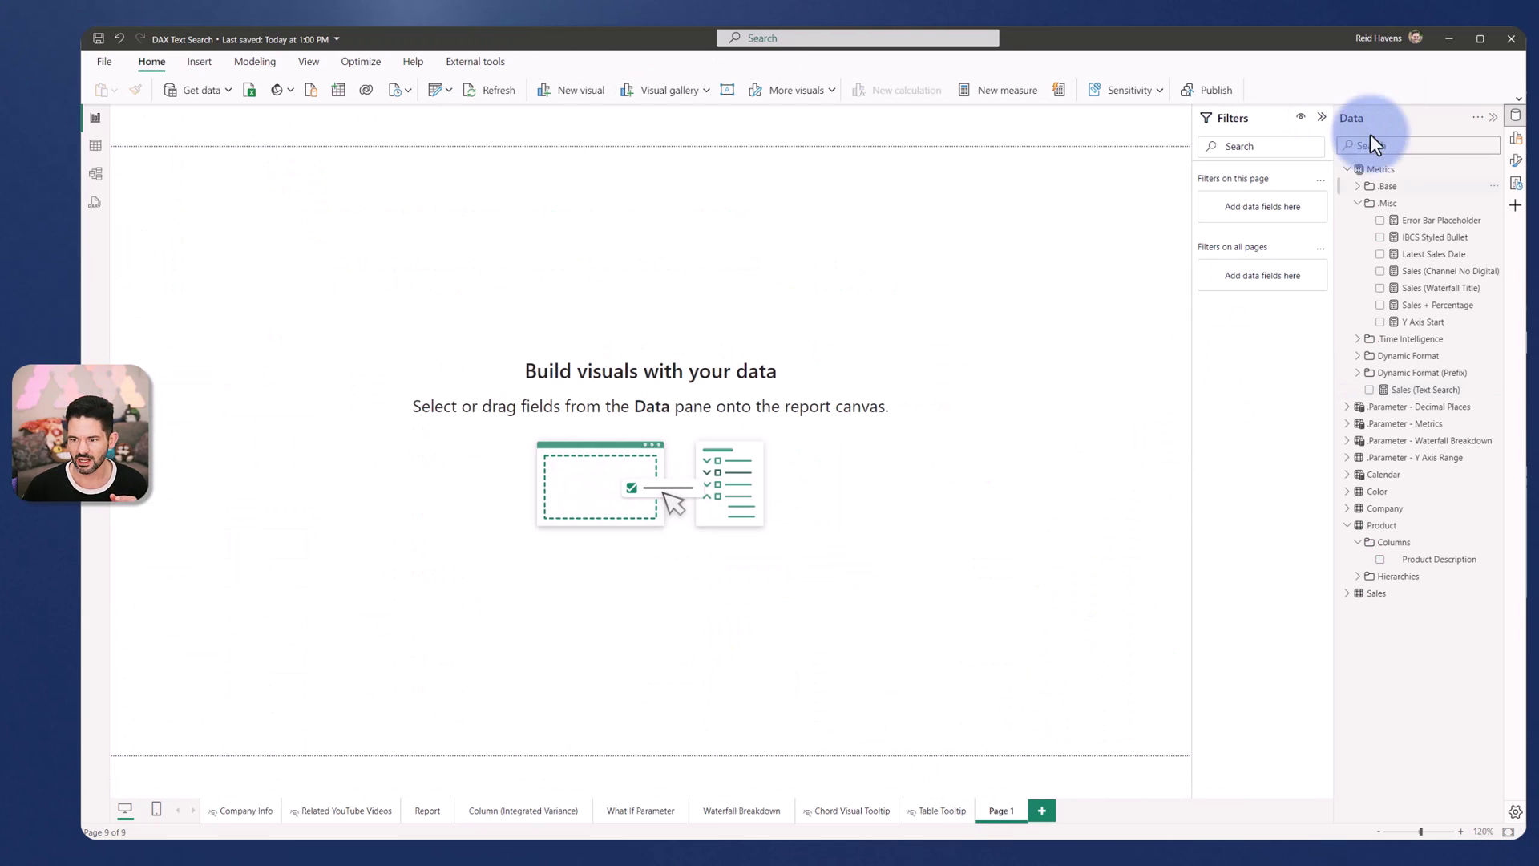
{"action": "left_click", "coordinate": [1403, 145]}
{"action": "type", "text": "product"}
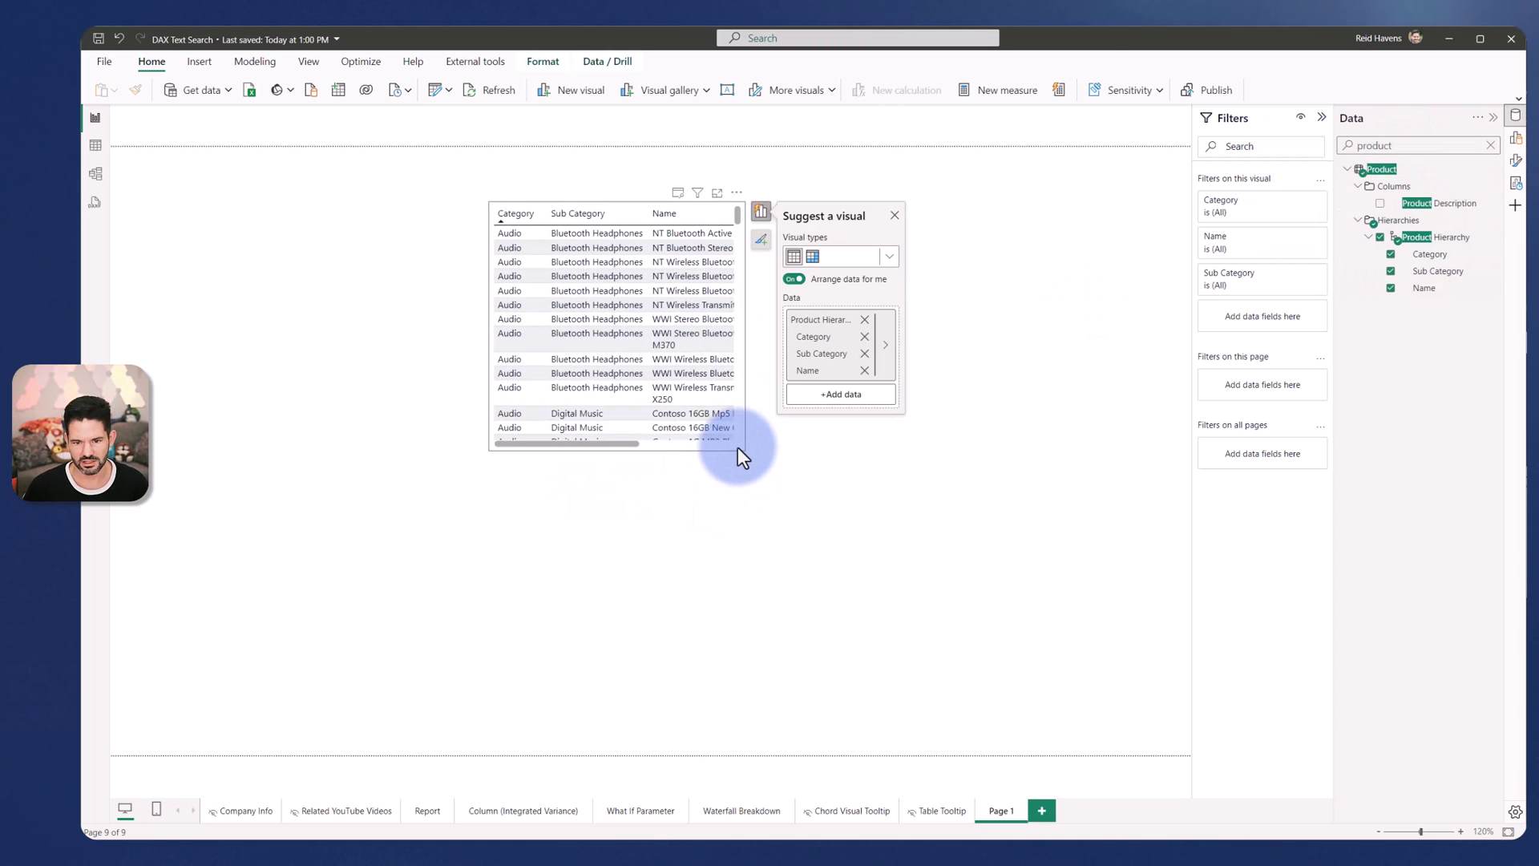
- Add the base Sales measure to the product visual and enlarge the visual across most of the page
{"action": "left_click", "coordinate": [318, 59]}
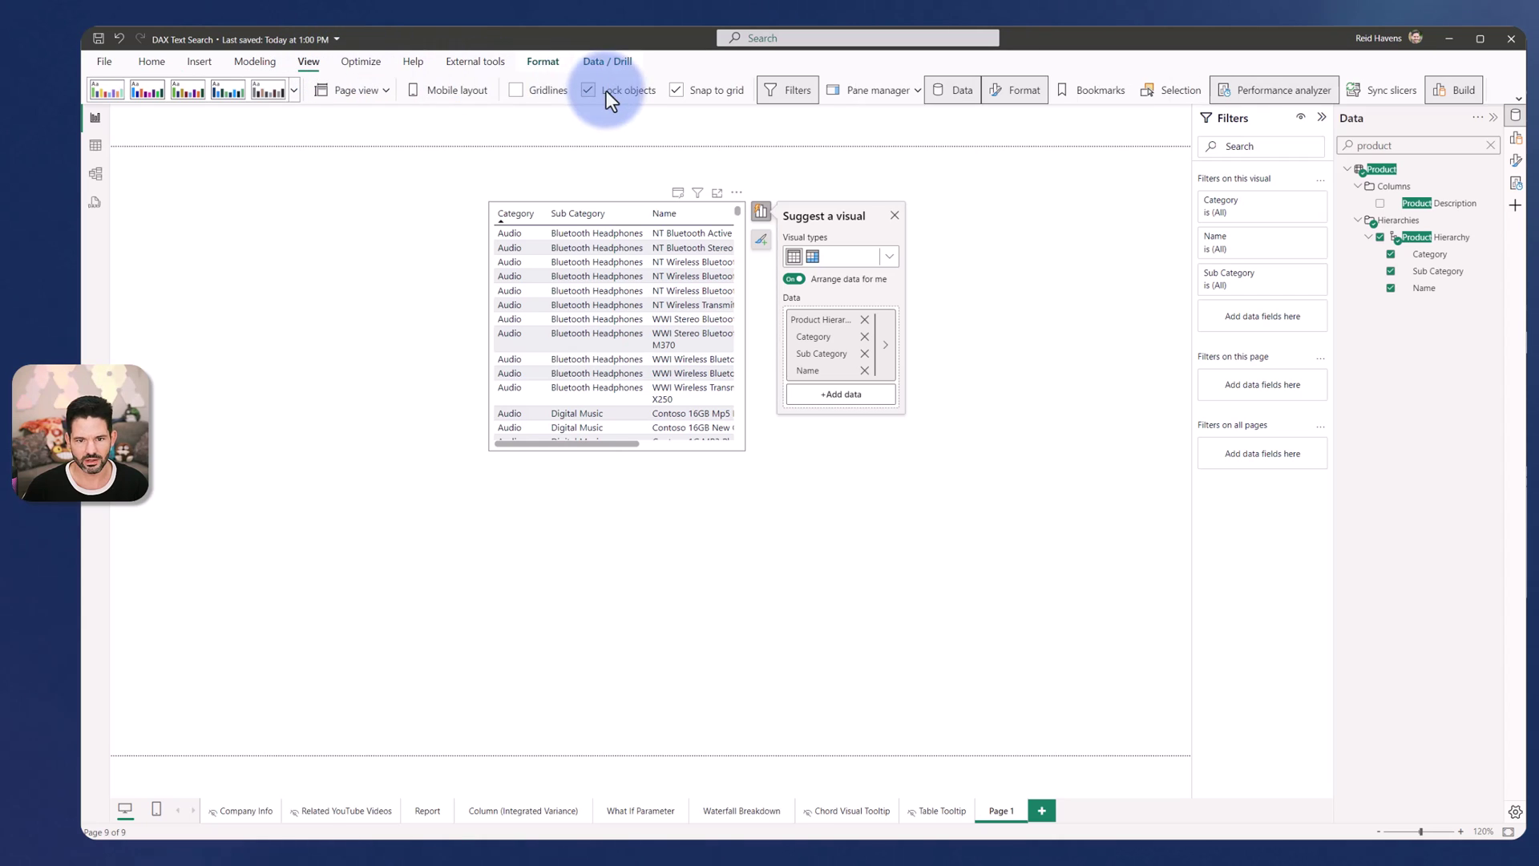
{"action": "left_click", "coordinate": [152, 61]}
{"action": "left_click_drag", "start_coordinate": [745, 451], "coordinate": [1069, 720]}
{"action": "type", "text": "sales"}
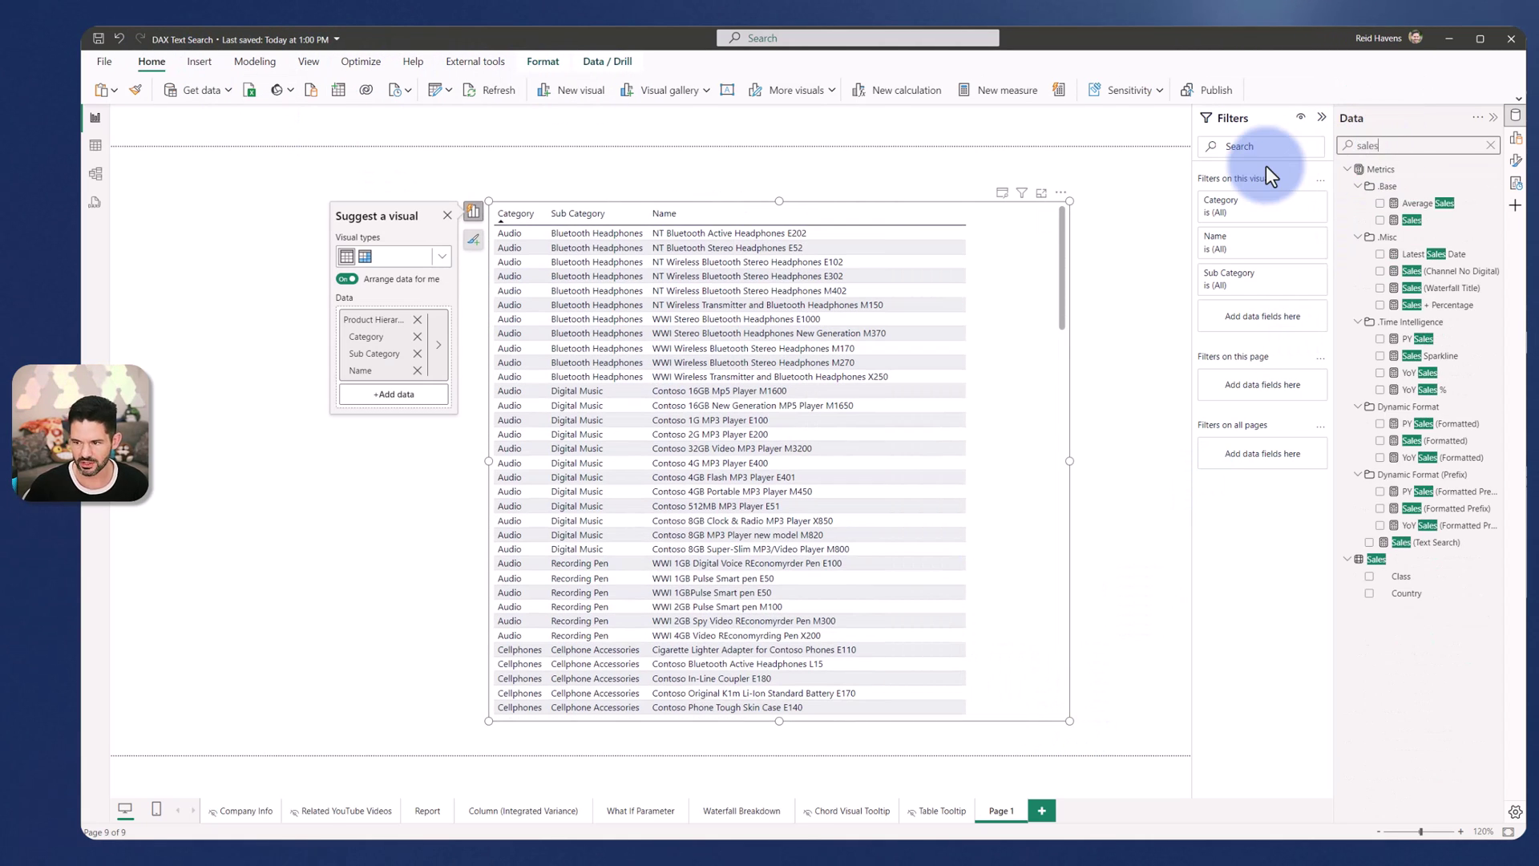
{"action": "left_click_drag", "start_coordinate": [1403, 223], "coordinate": [1027, 386]}
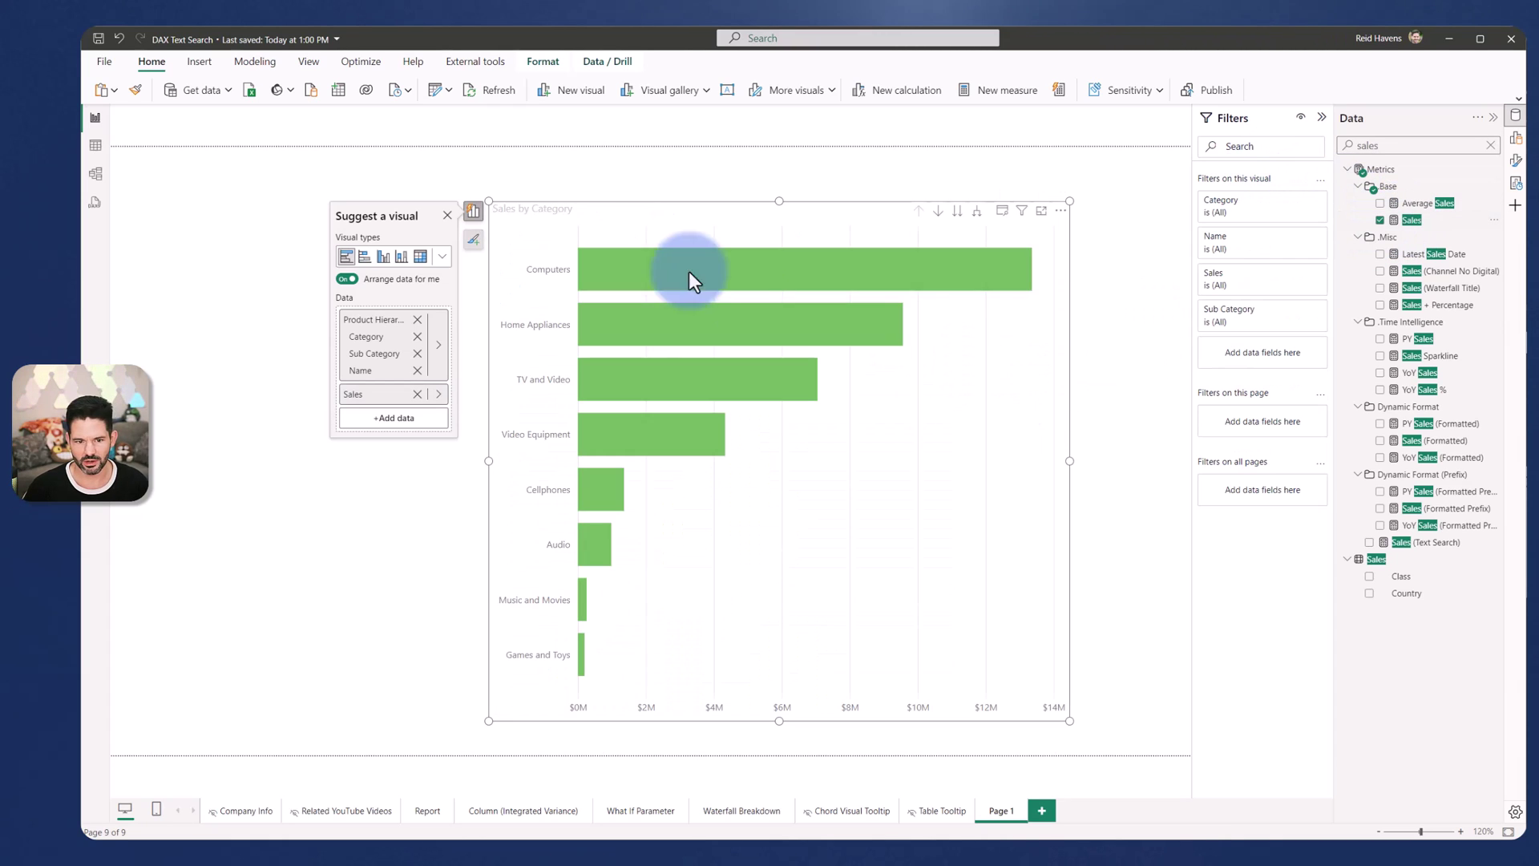
{"action": "left_click_drag", "start_coordinate": [489, 204], "coordinate": [390, 190]}
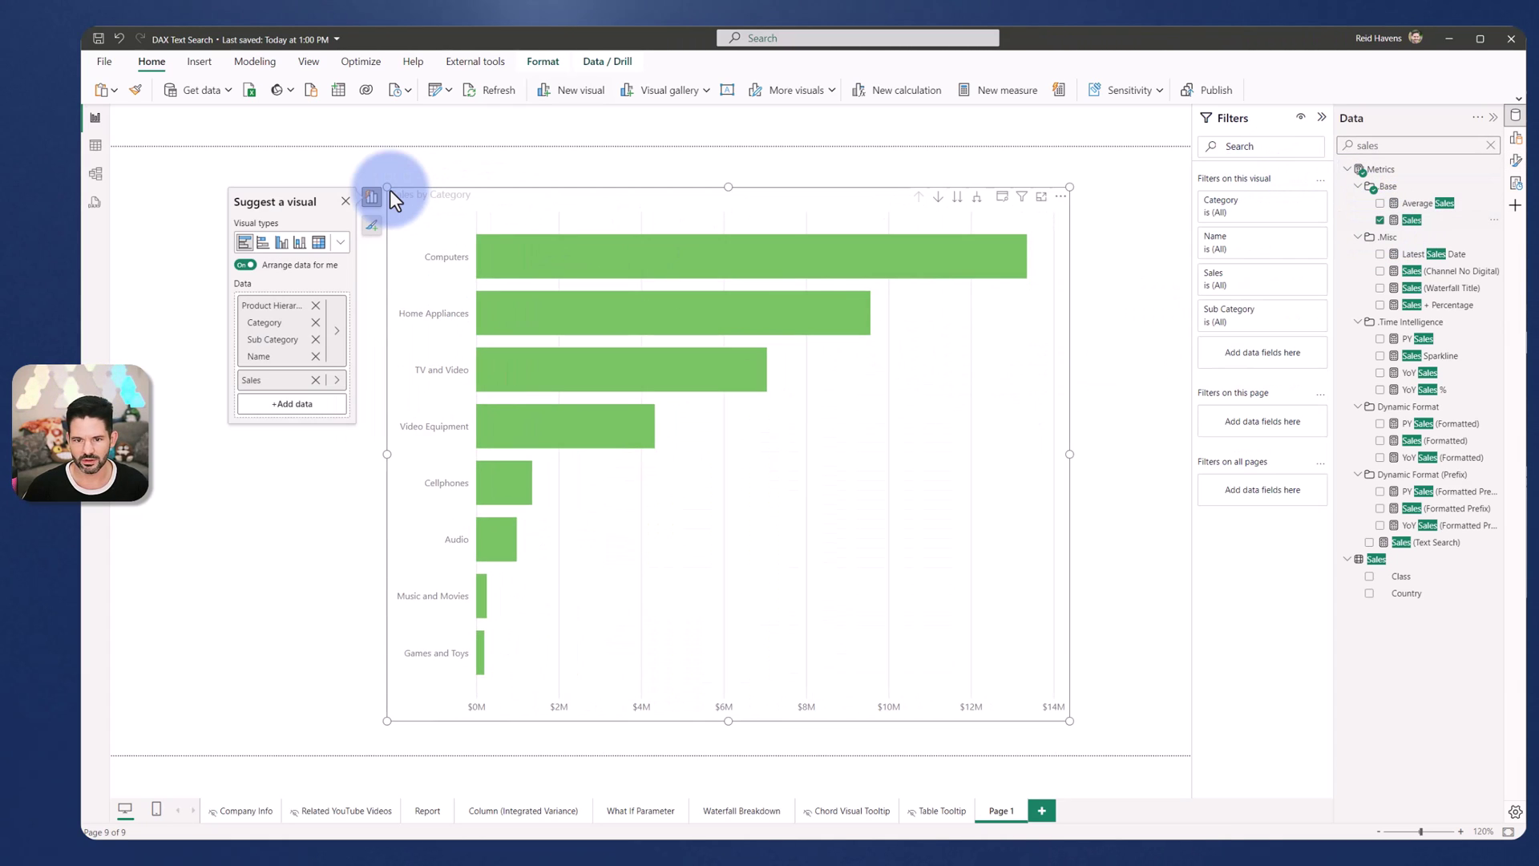
- Convert the Sales by Category bar chart to a matrix and expand it down to the product Name level
{"action": "left_click", "coordinate": [1515, 138]}
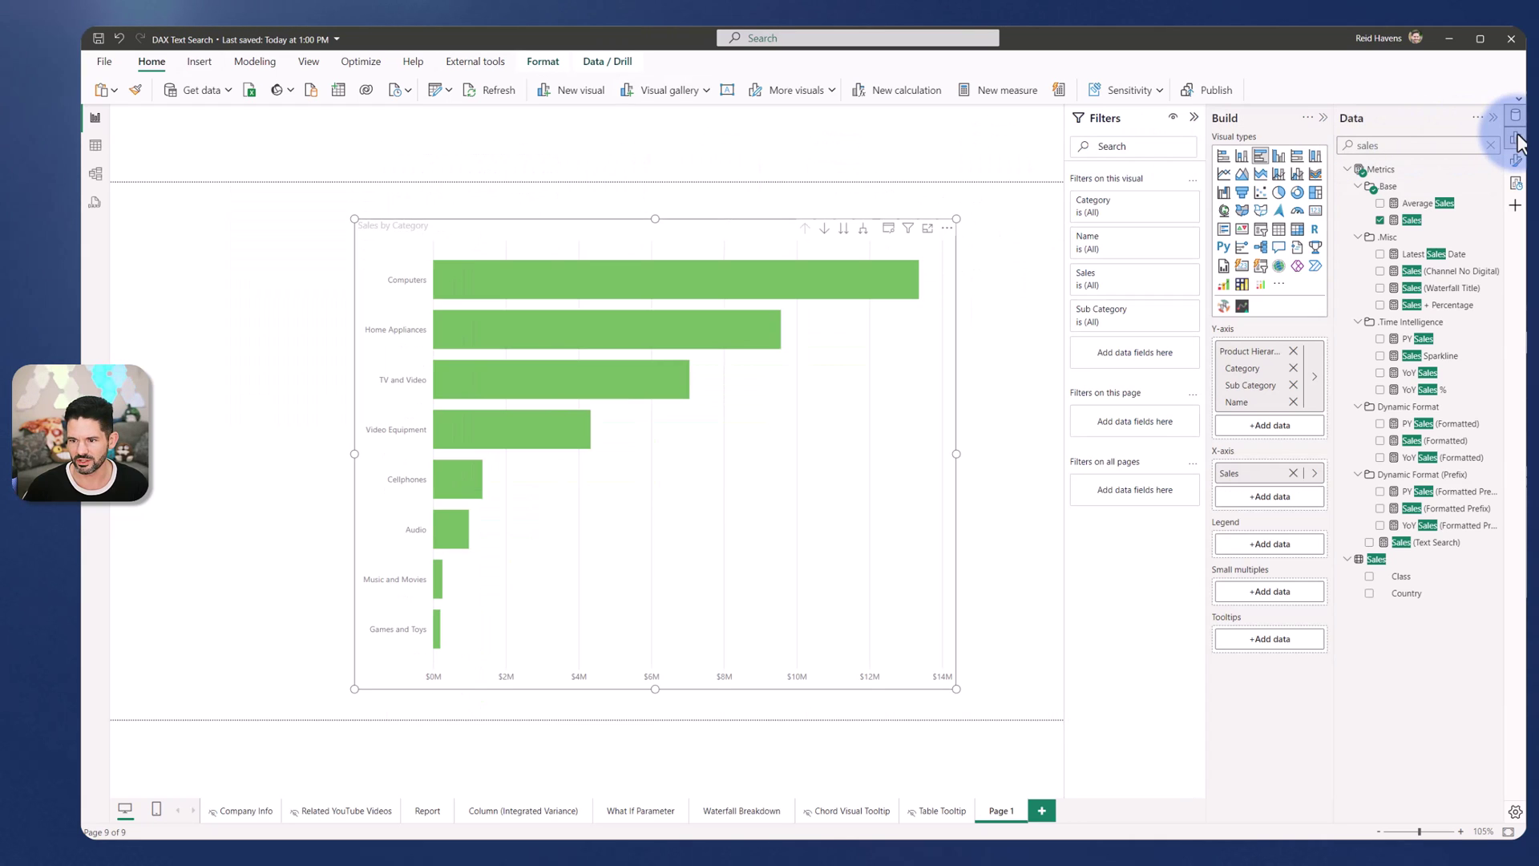
{"action": "left_click", "coordinate": [1296, 229]}
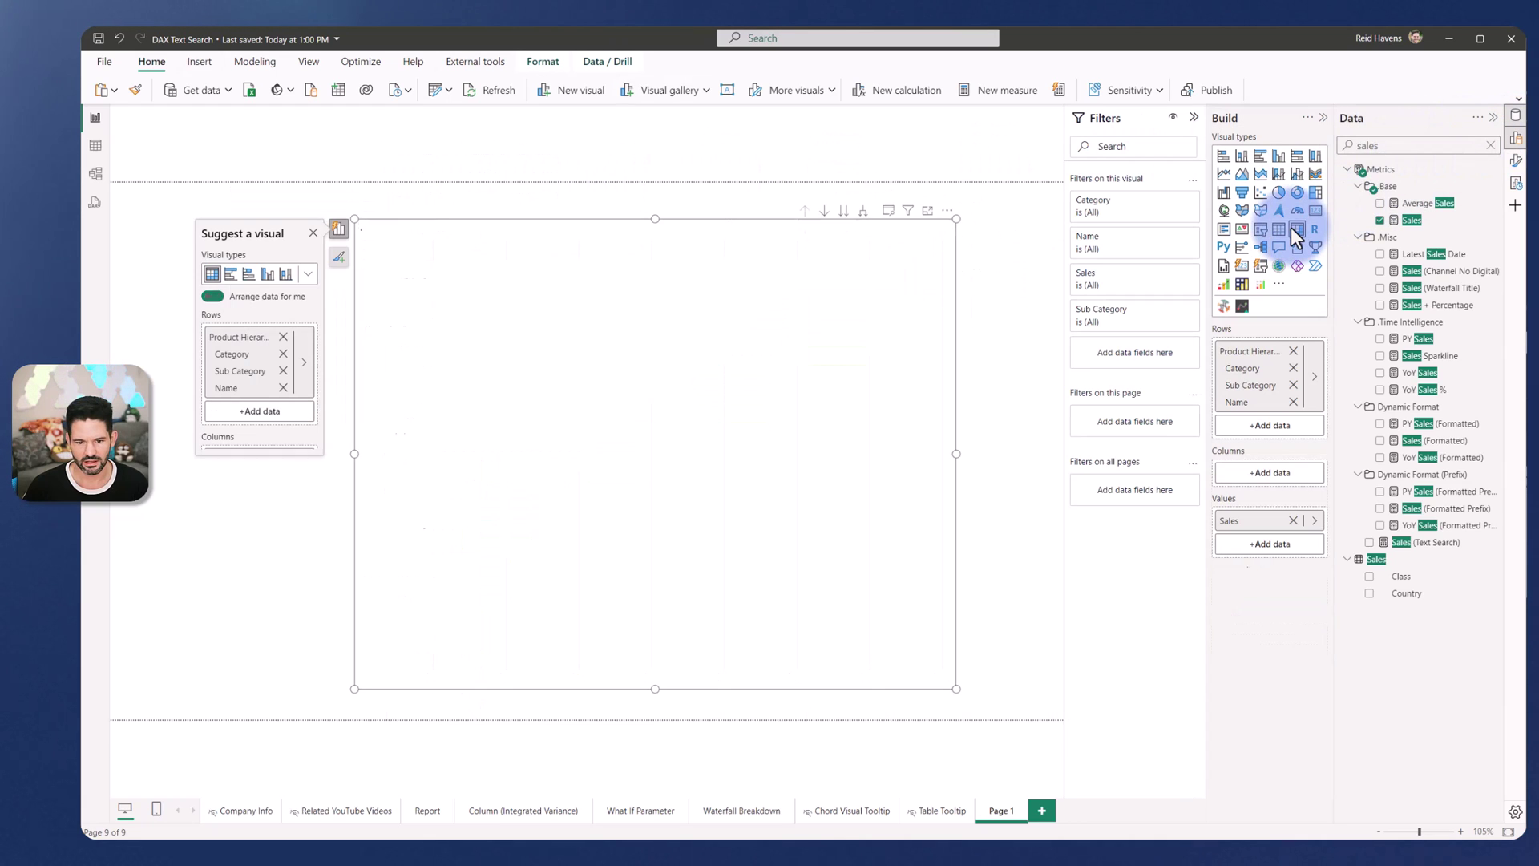
{"action": "left_click", "coordinate": [863, 210]}
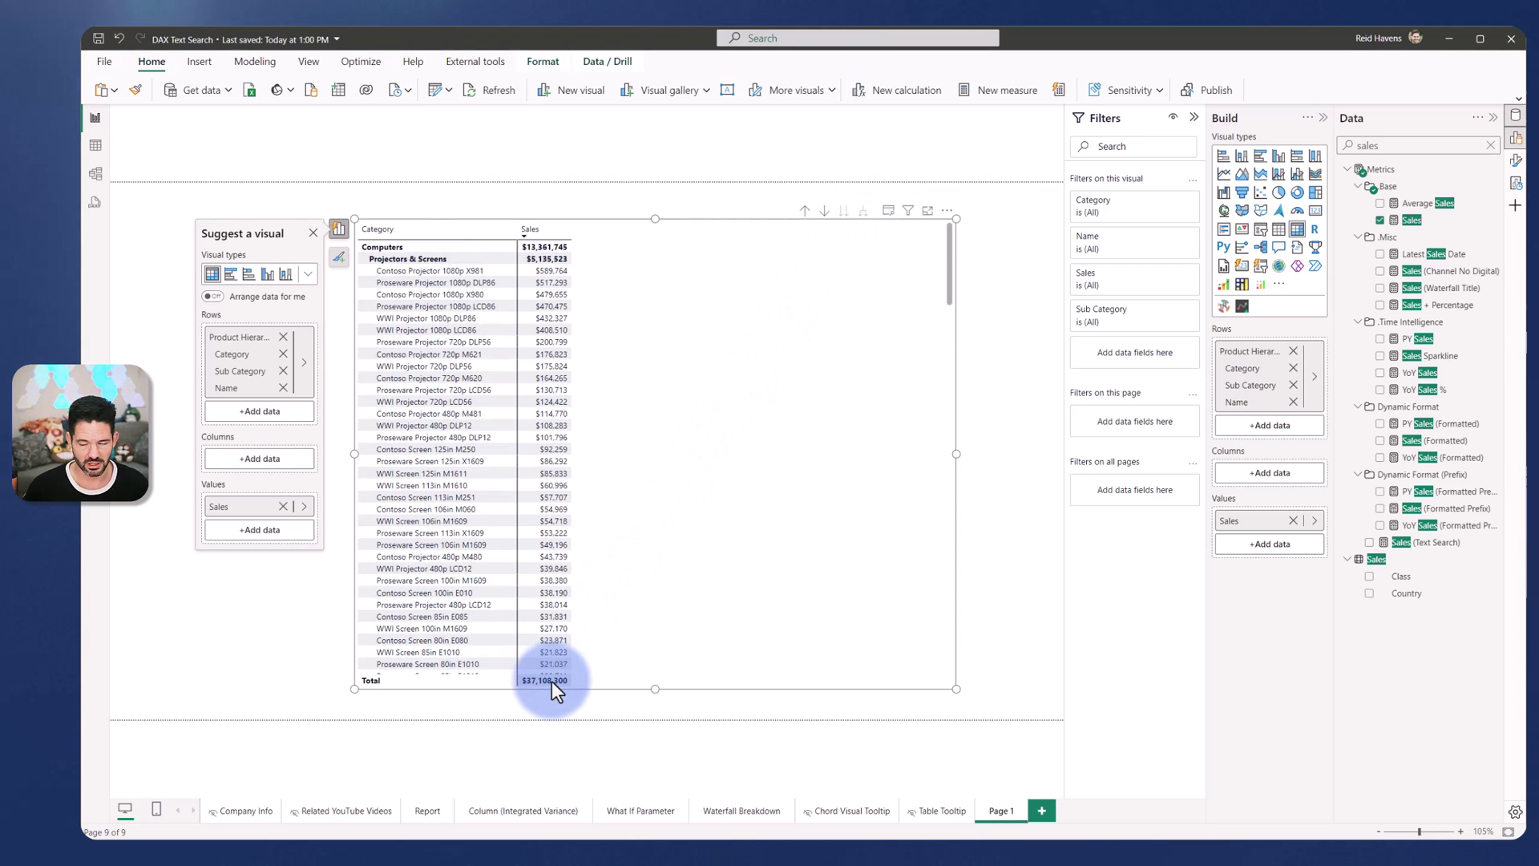
- Add Product Description as a visual-level filter on the matrix and set its filter type to Advanced filtering
{"action": "left_click", "coordinate": [1403, 136]}
{"action": "type", "text": "desc"}
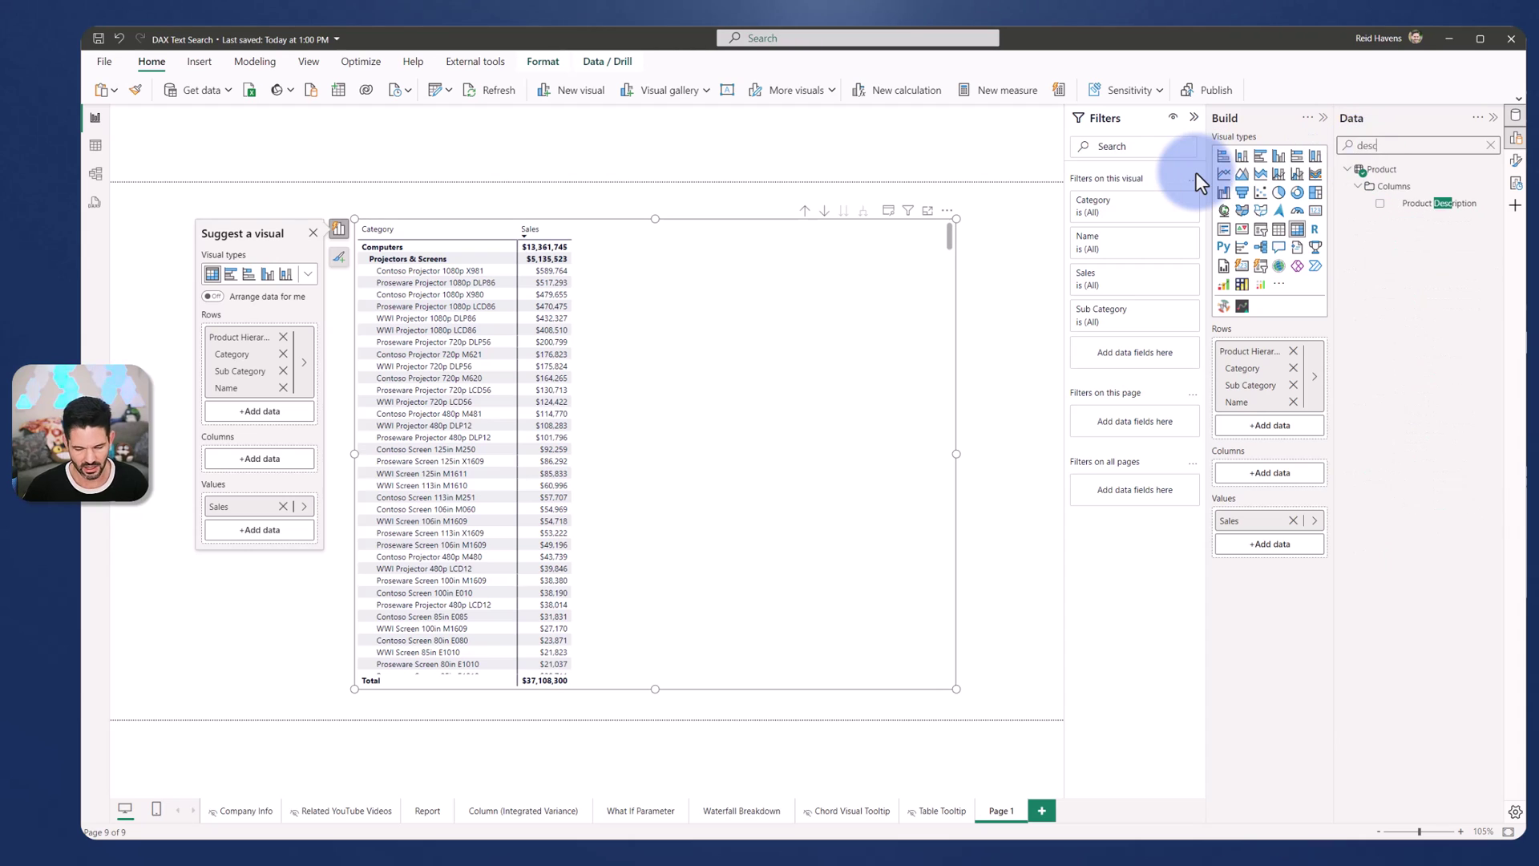
{"action": "left_click_drag", "start_coordinate": [1439, 203], "coordinate": [1175, 358]}
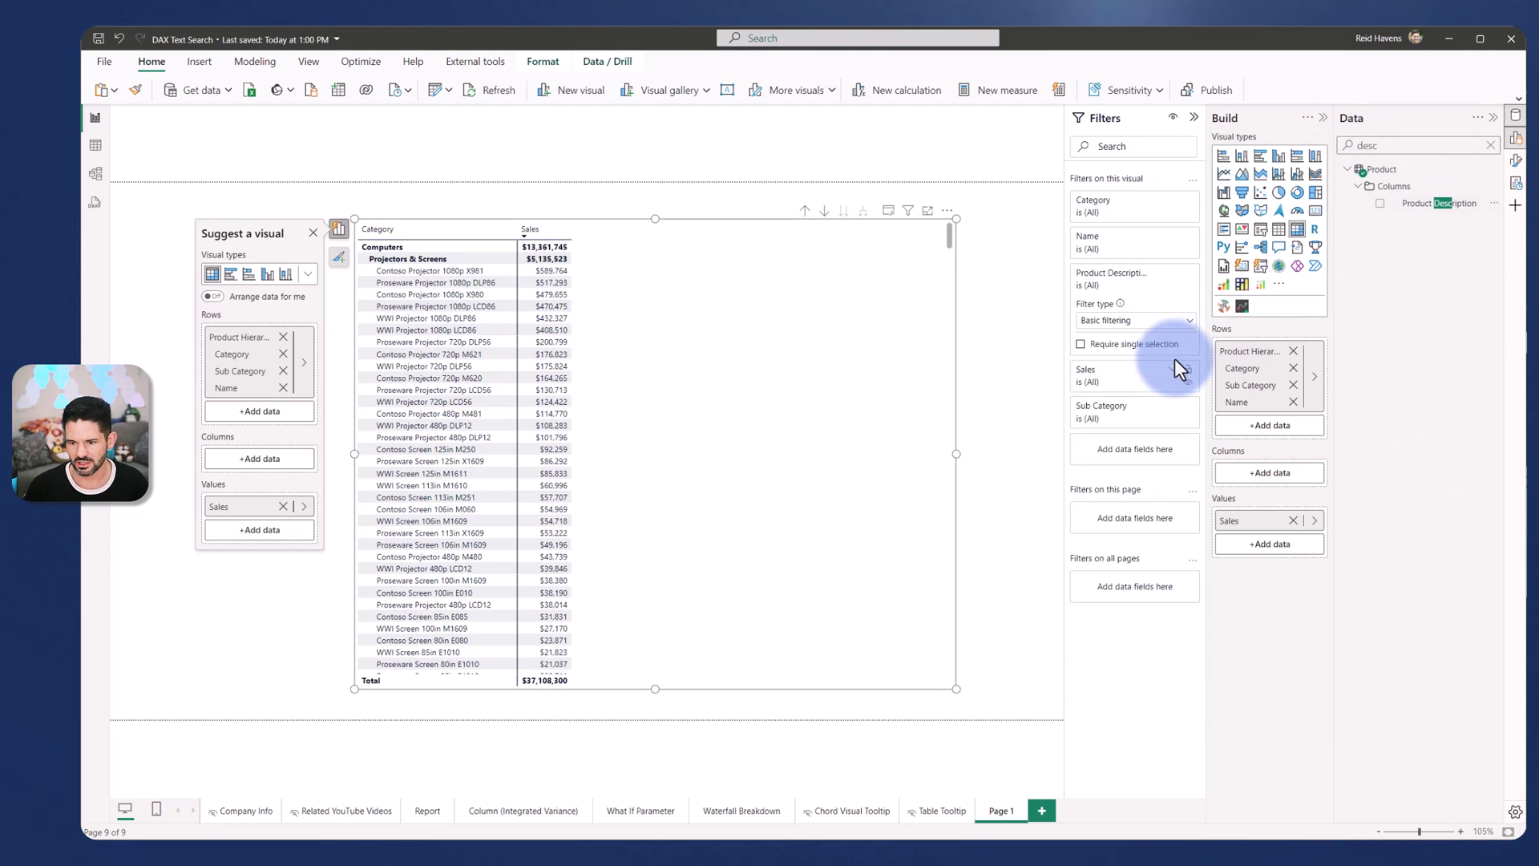
{"action": "left_click", "coordinate": [1129, 318]}
{"action": "left_click", "coordinate": [1109, 339]}
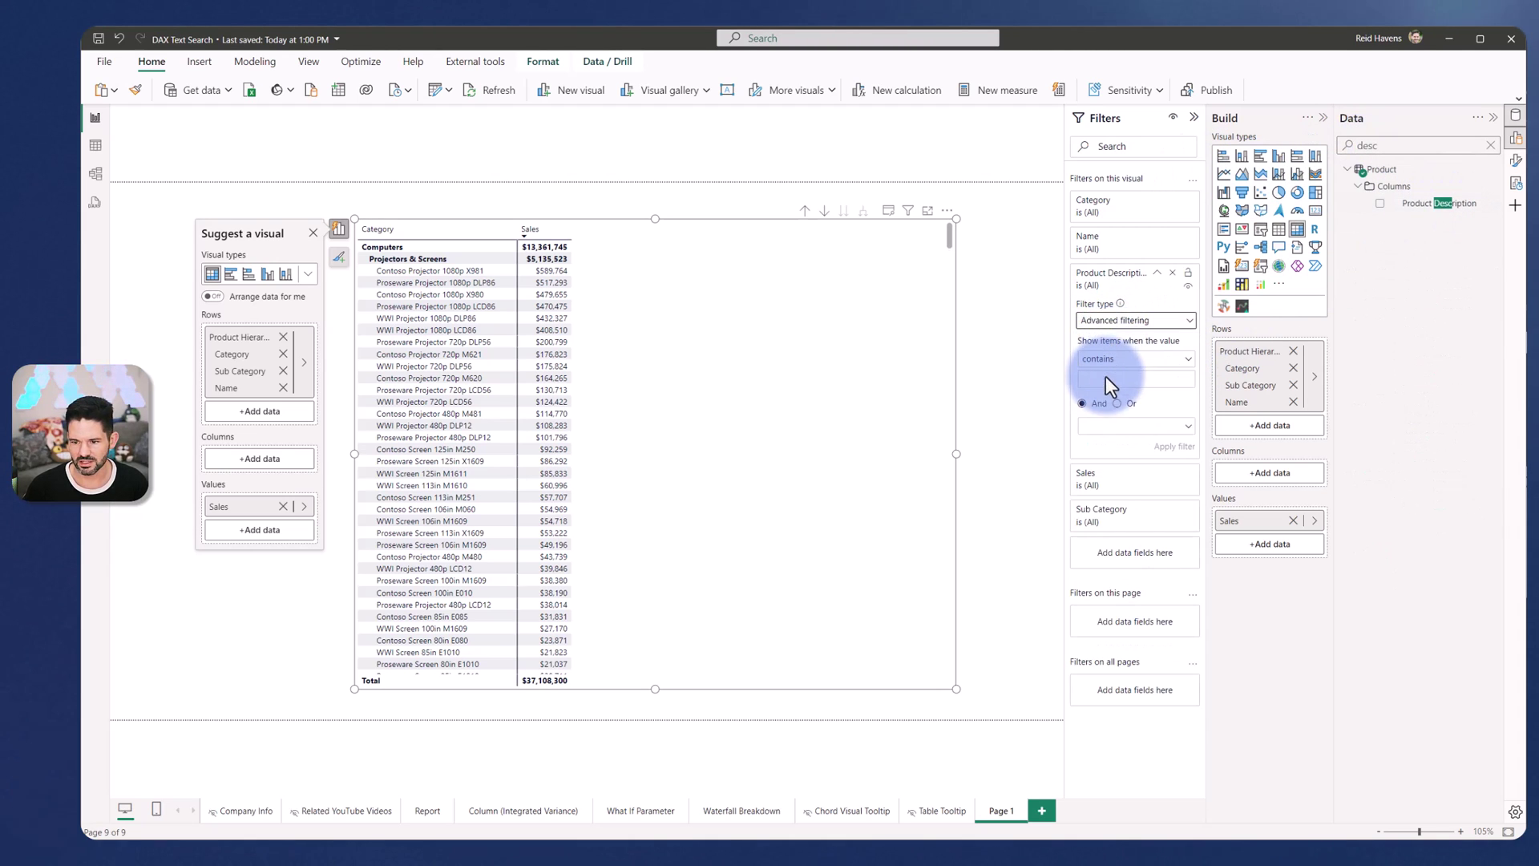
- Apply the Product Description filter as contains "Channel" and does not contain "Digital" to check the Sales total, and clear it again
{"action": "left_click", "coordinate": [1105, 378]}
{"action": "type", "text": "Channel"}
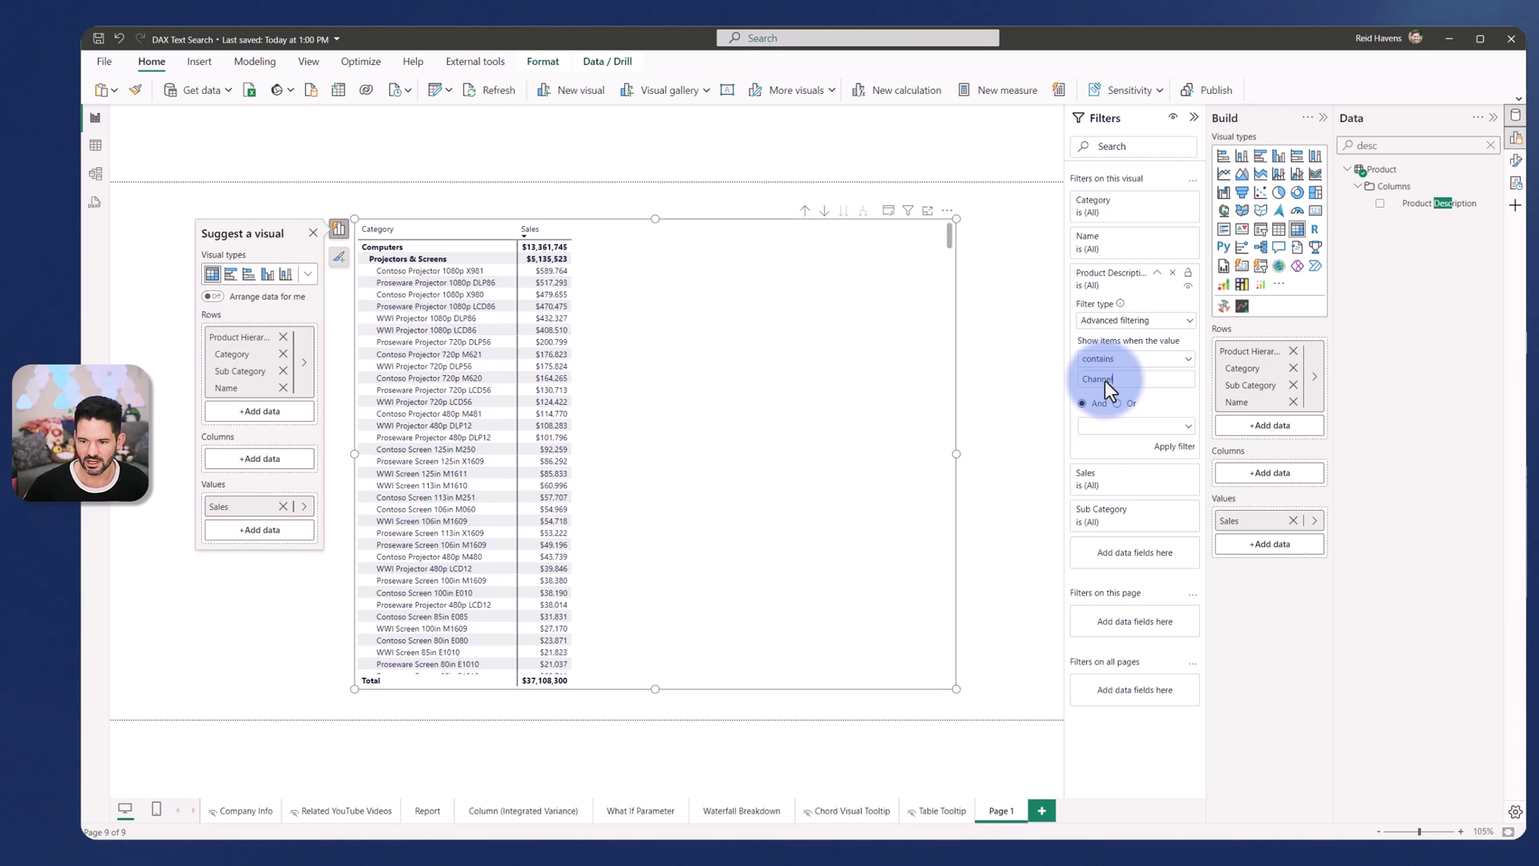
{"action": "left_click", "coordinate": [1111, 426]}
{"action": "left_click", "coordinate": [1114, 465]}
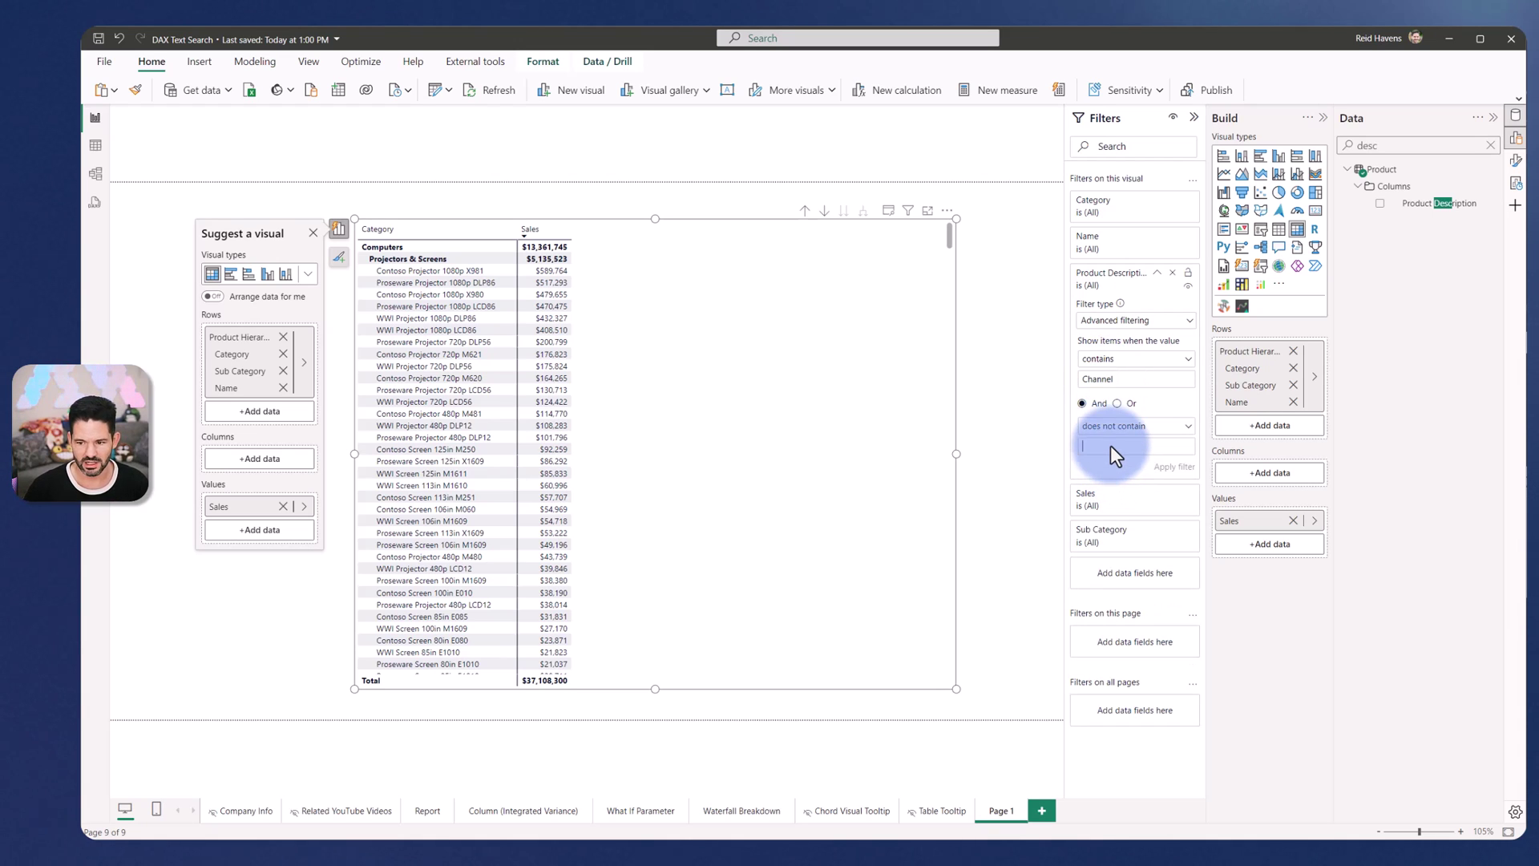
{"action": "type", "text": "Dig"}
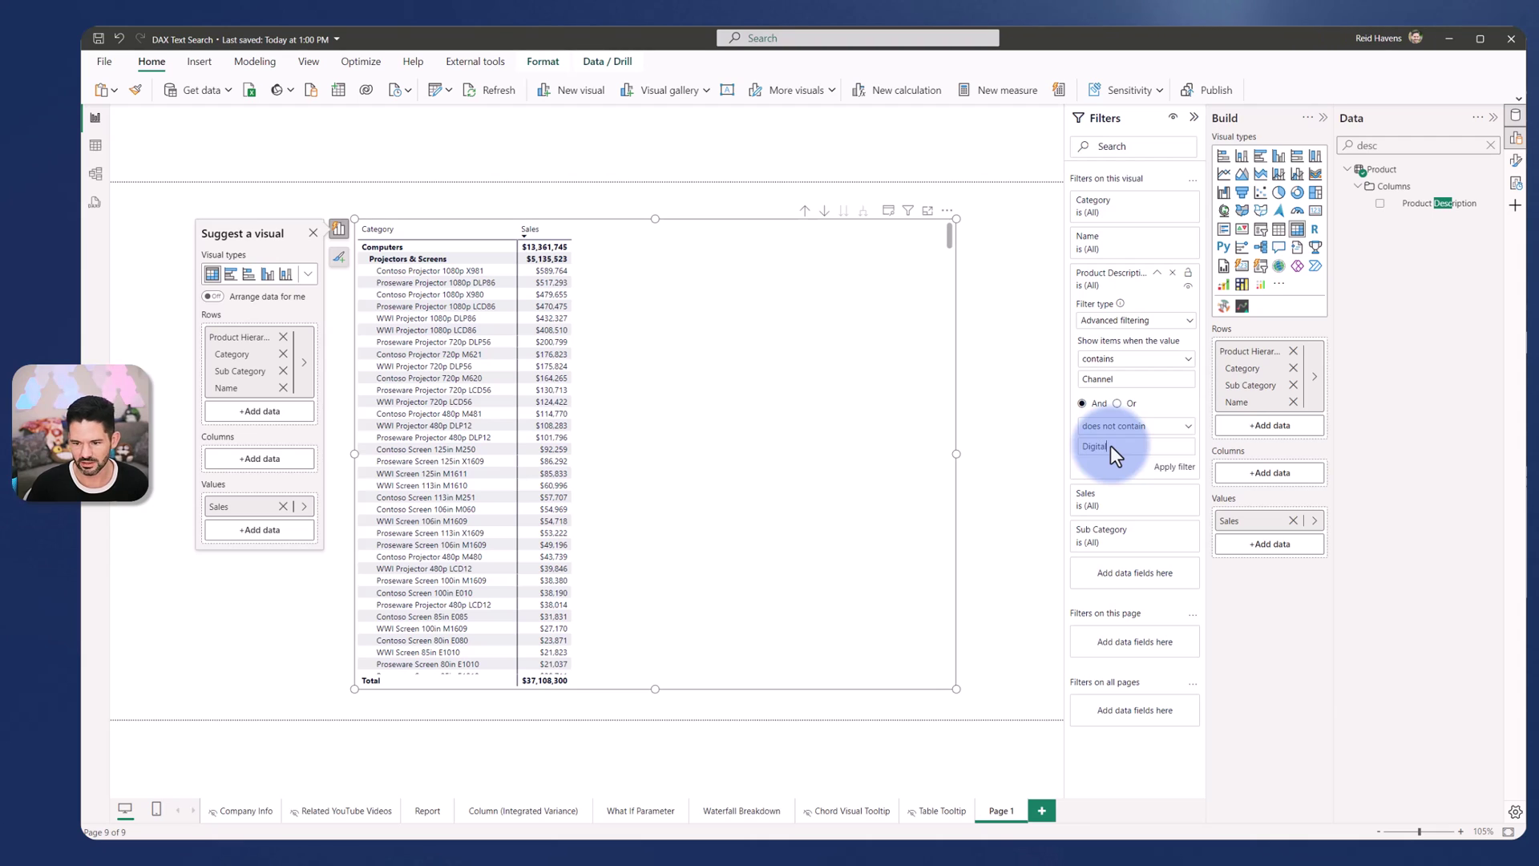
{"action": "type", "text": "ital"}
{"action": "left_click", "coordinate": [1181, 468]}
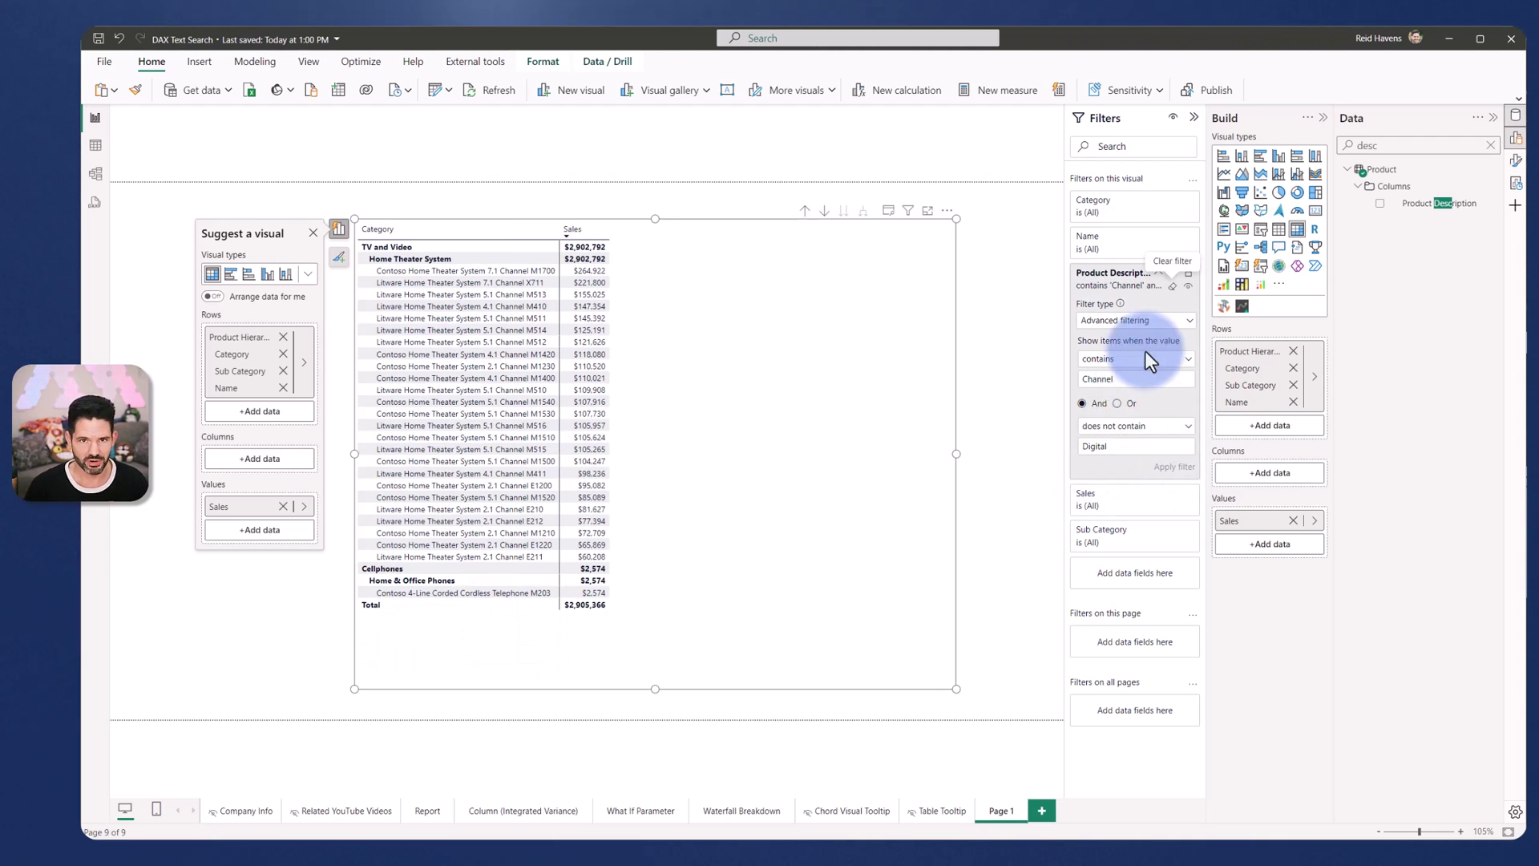
{"action": "left_click", "coordinate": [1170, 286]}
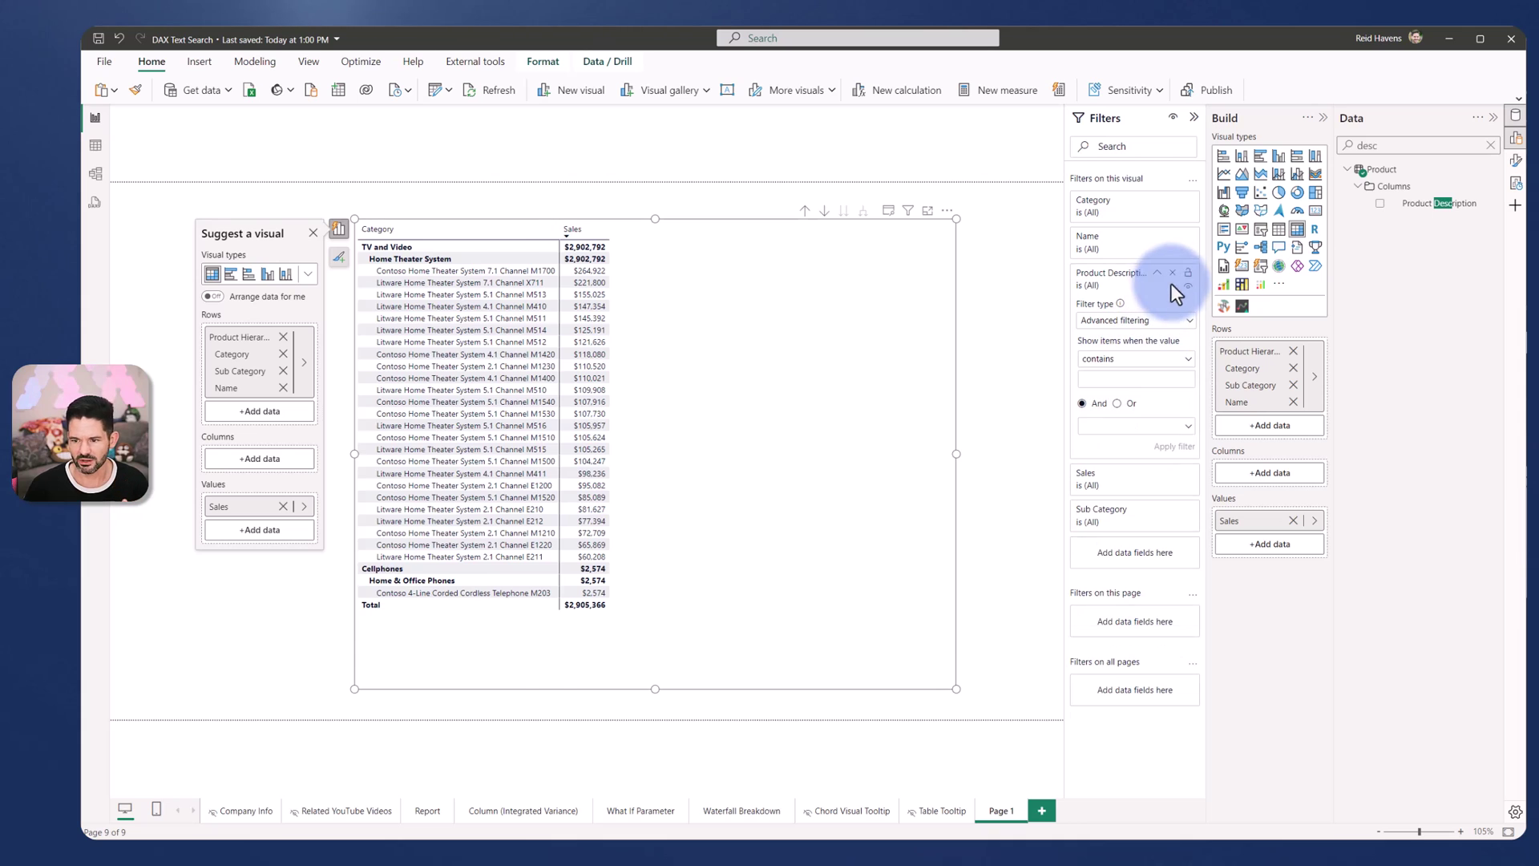
- Add the Sales (Text Search) measure to the matrix's values and format it with a thousands separator
{"action": "left_click", "coordinate": [1490, 146]}
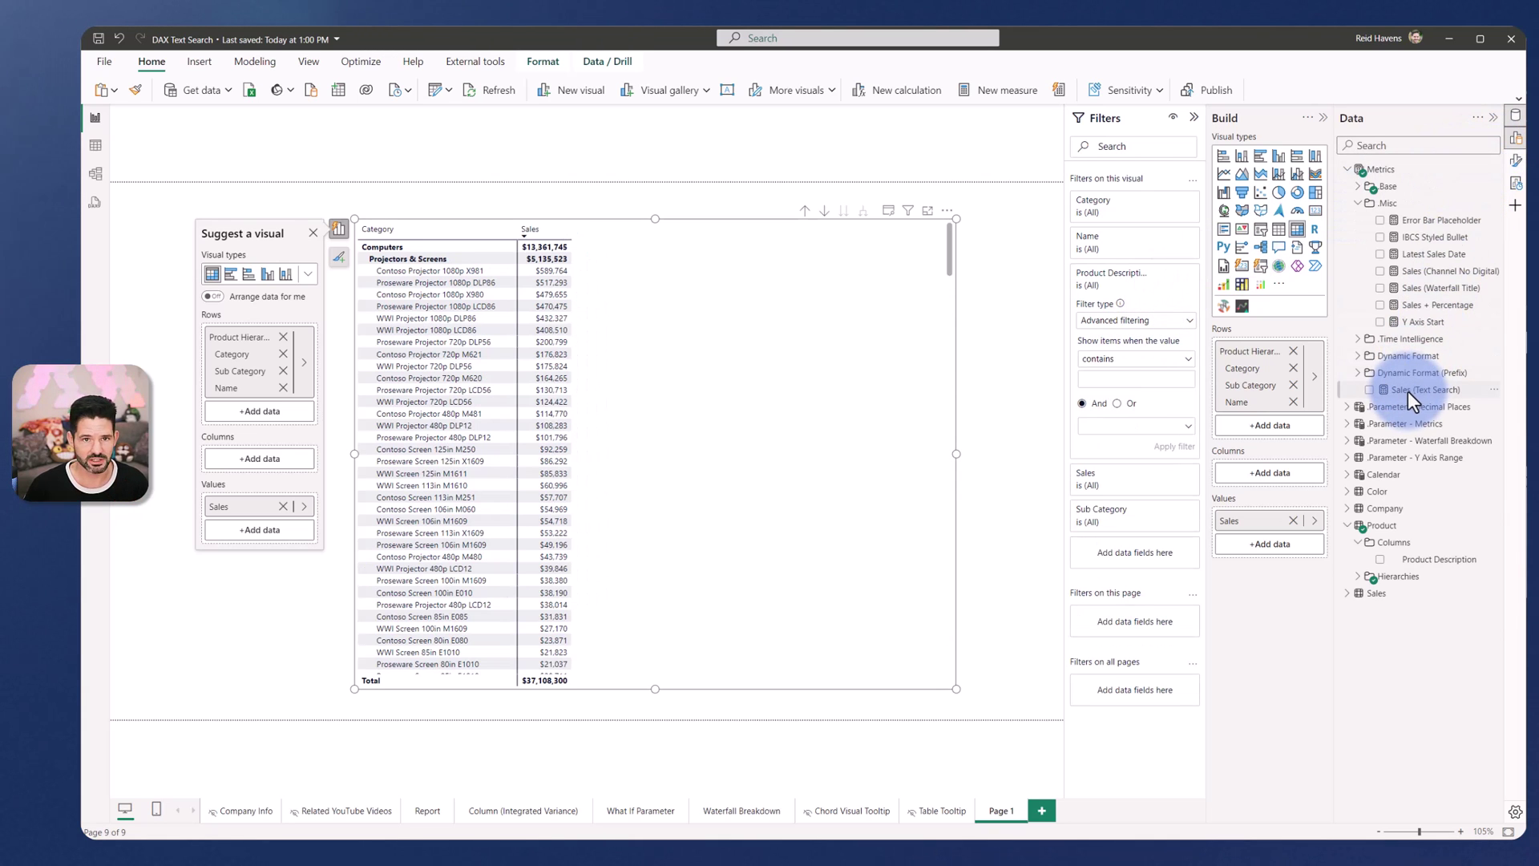
{"action": "left_click_drag", "start_coordinate": [1406, 391], "coordinate": [1281, 547]}
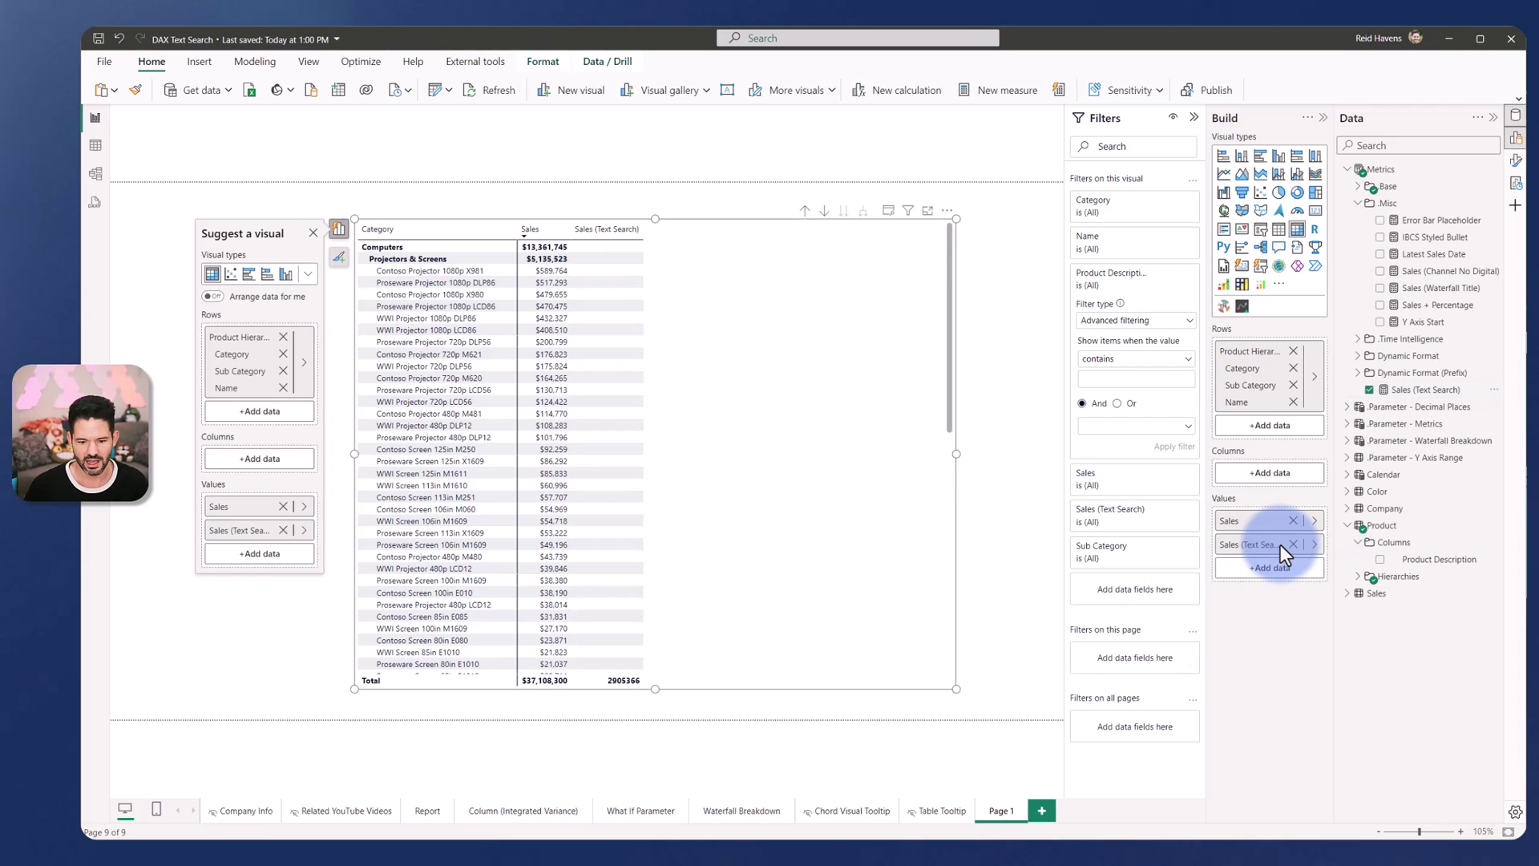
{"action": "left_click", "coordinate": [1416, 389]}
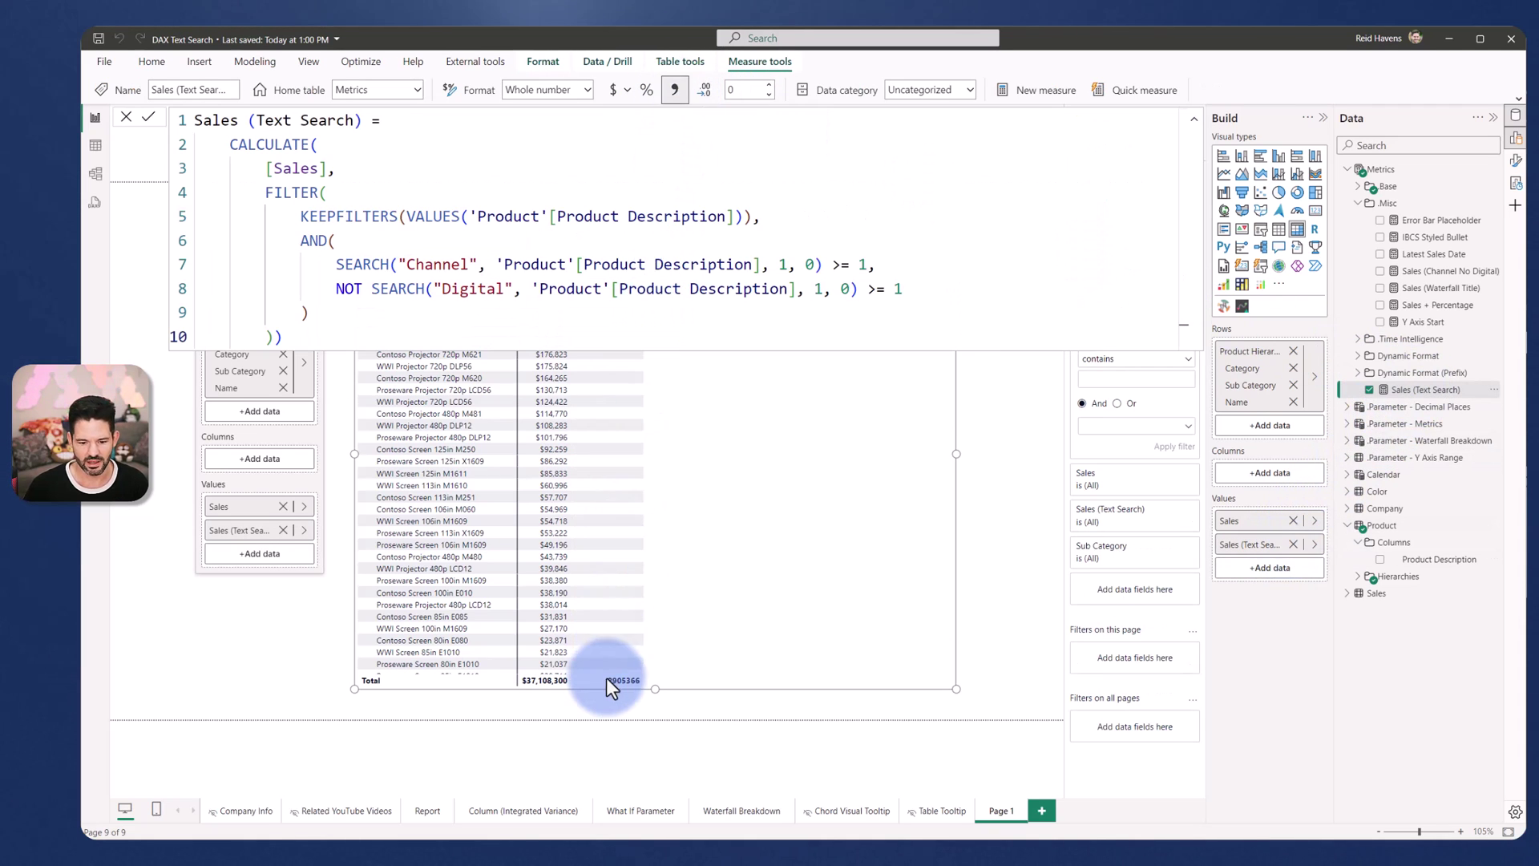
{"action": "left_click", "coordinate": [1194, 119]}
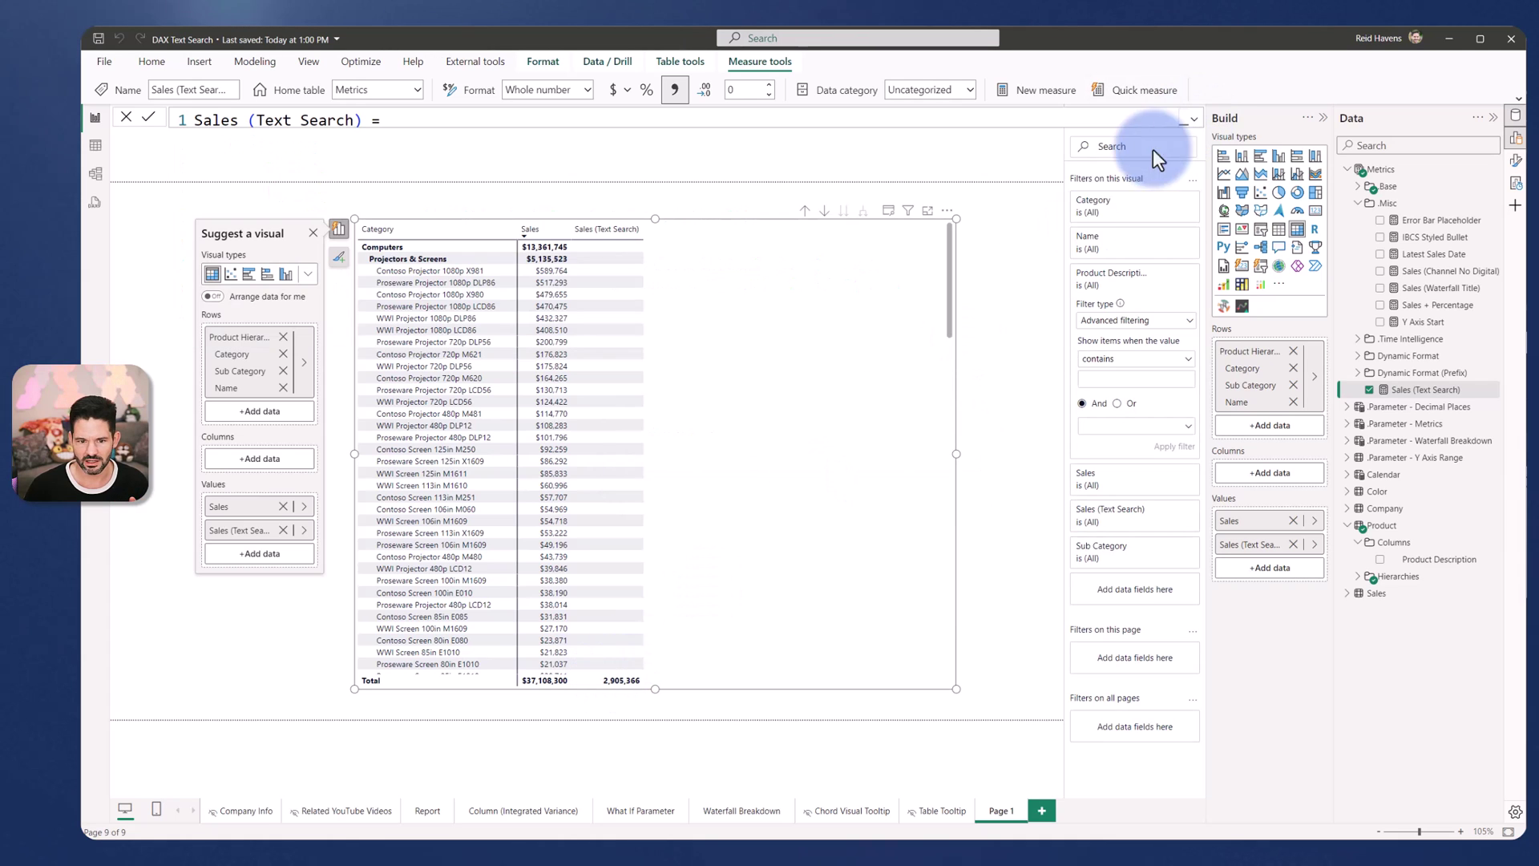
- Collapse the matrix to the Sub Category level and remove the Sales measure from its values
{"action": "scroll", "coordinate": [641, 535], "scroll_direction": "down", "scroll_amount": 10}
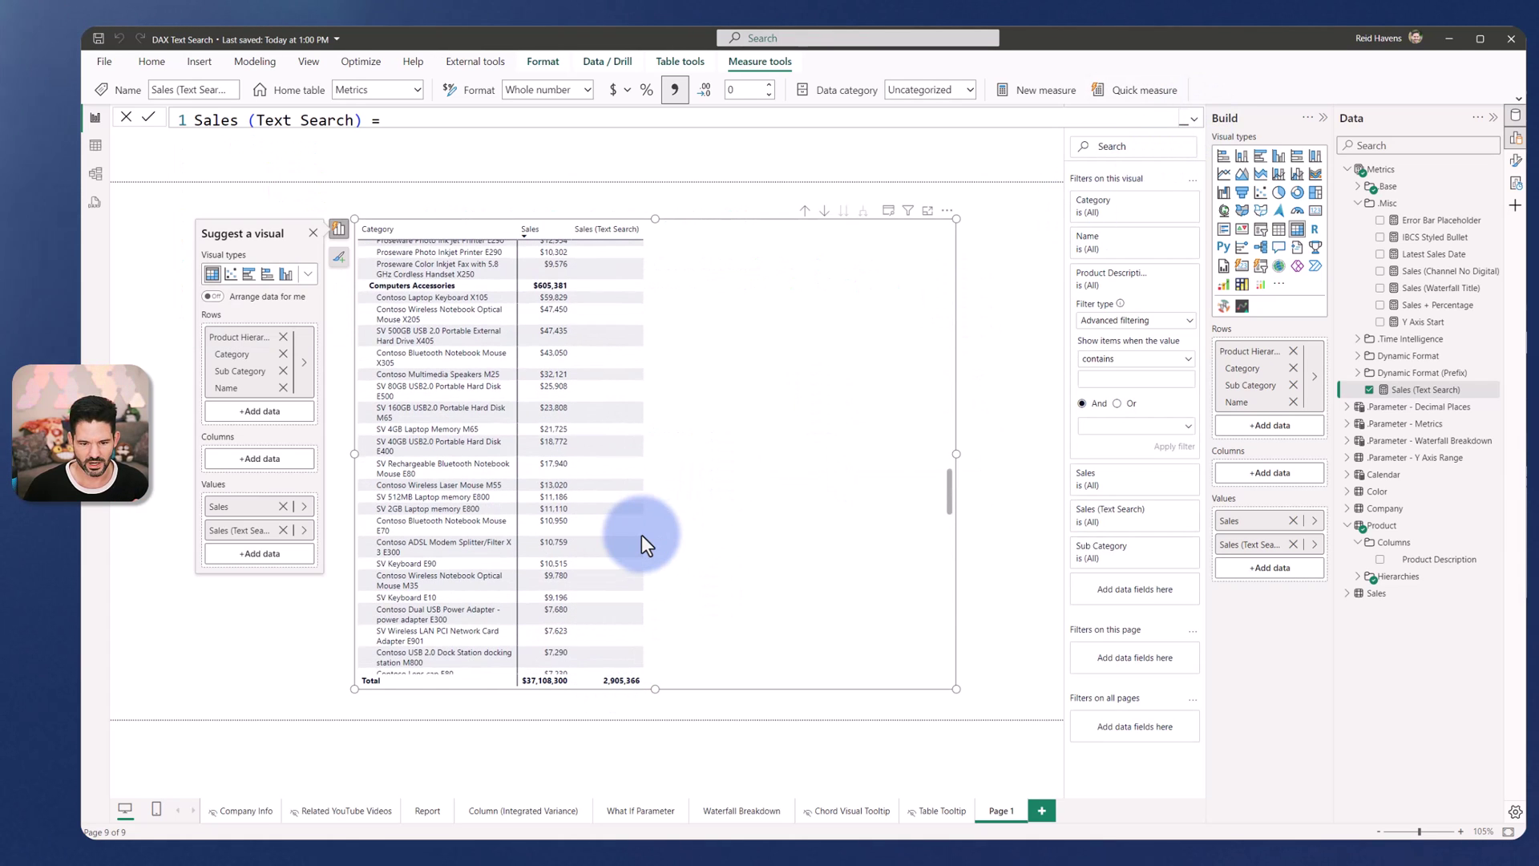
{"action": "scroll", "coordinate": [641, 536], "scroll_direction": "down", "scroll_amount": 10}
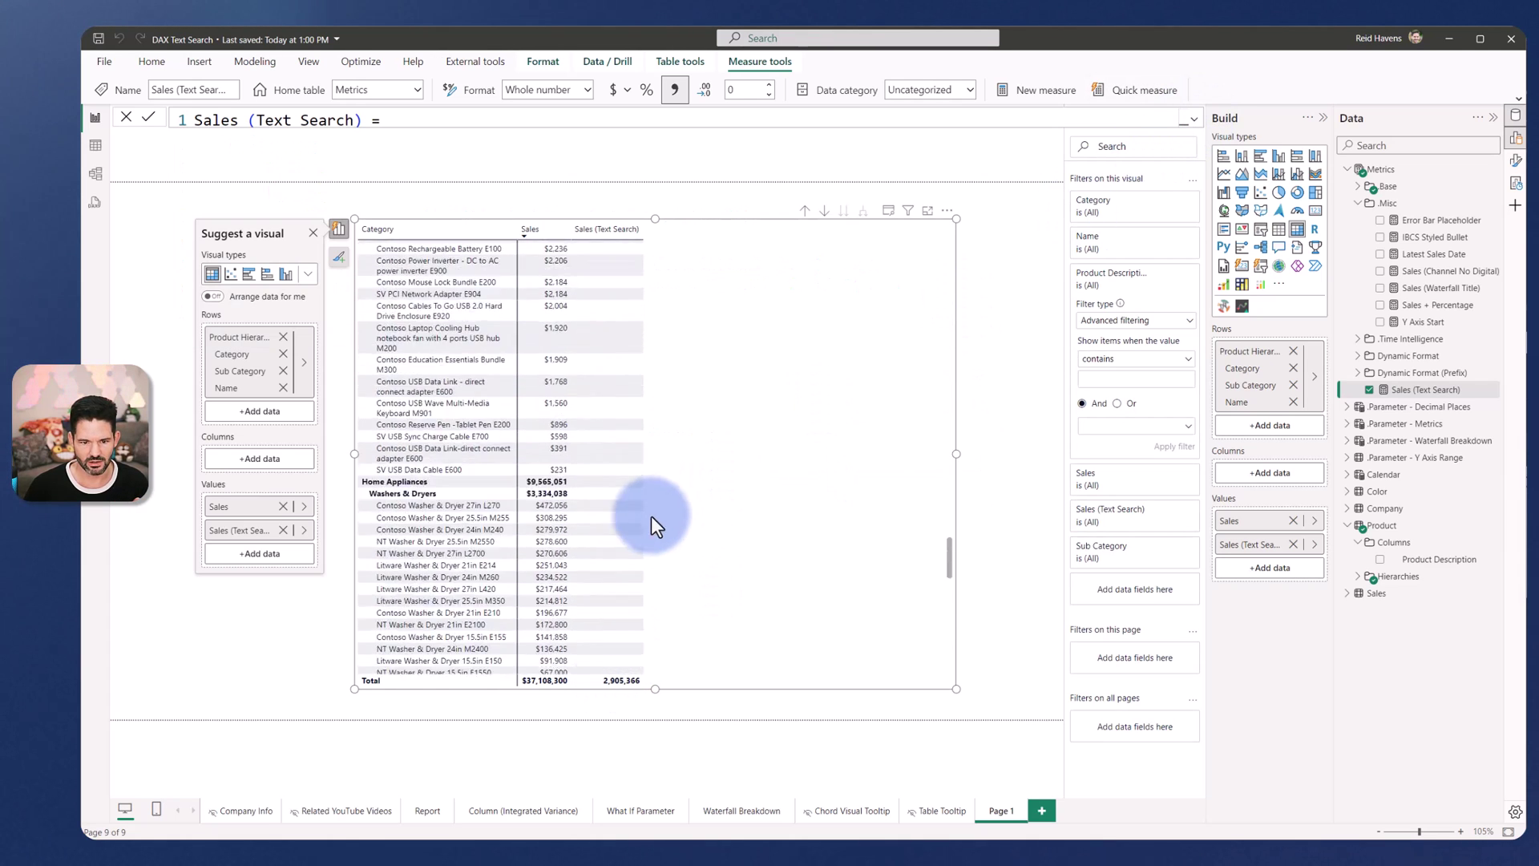
{"action": "left_click", "coordinate": [810, 212]}
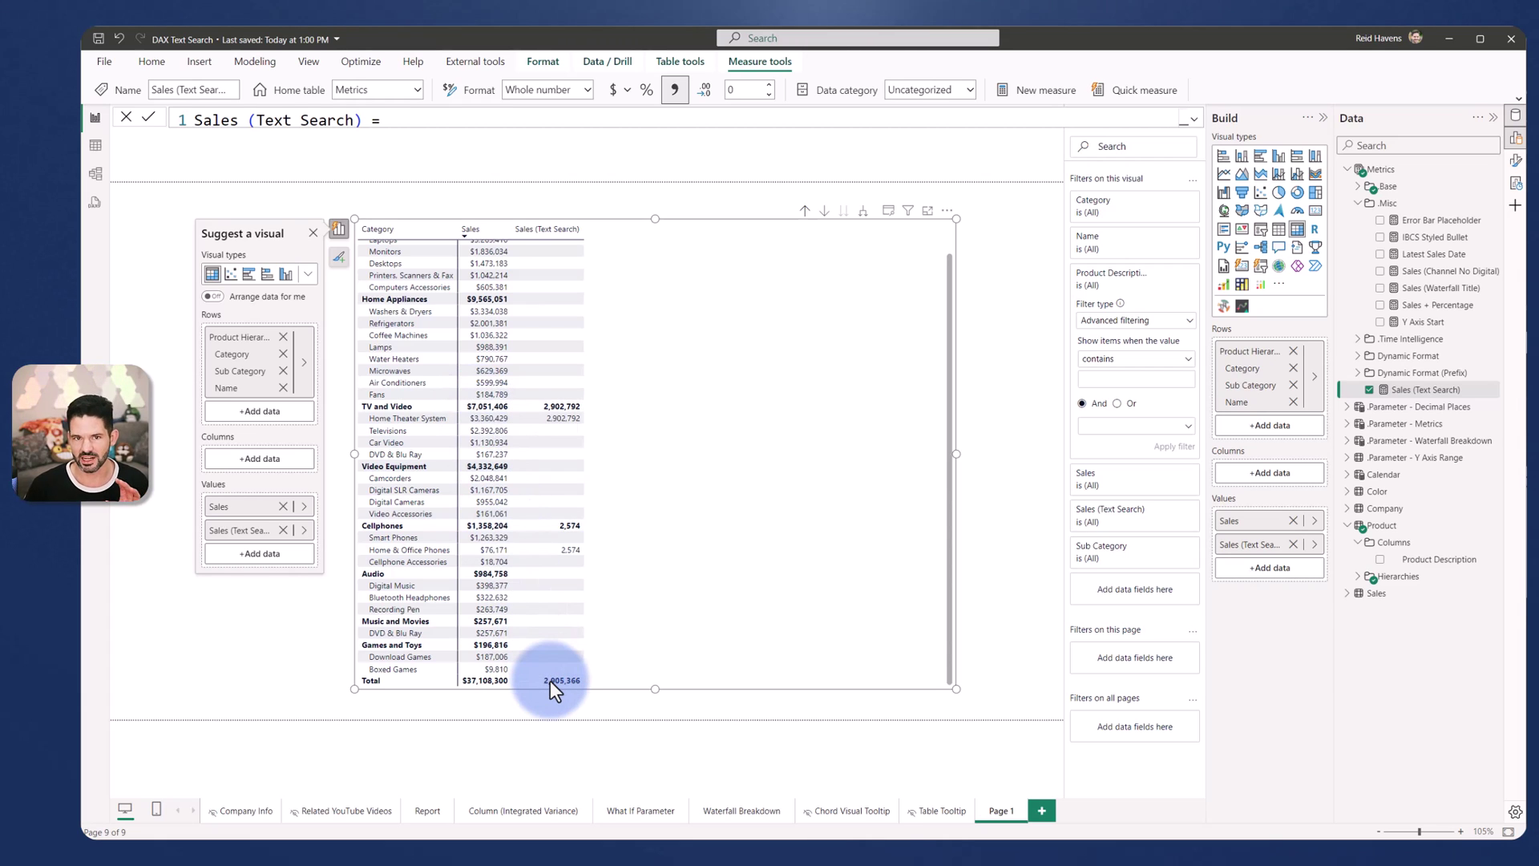
{"action": "left_click", "coordinate": [1294, 521]}
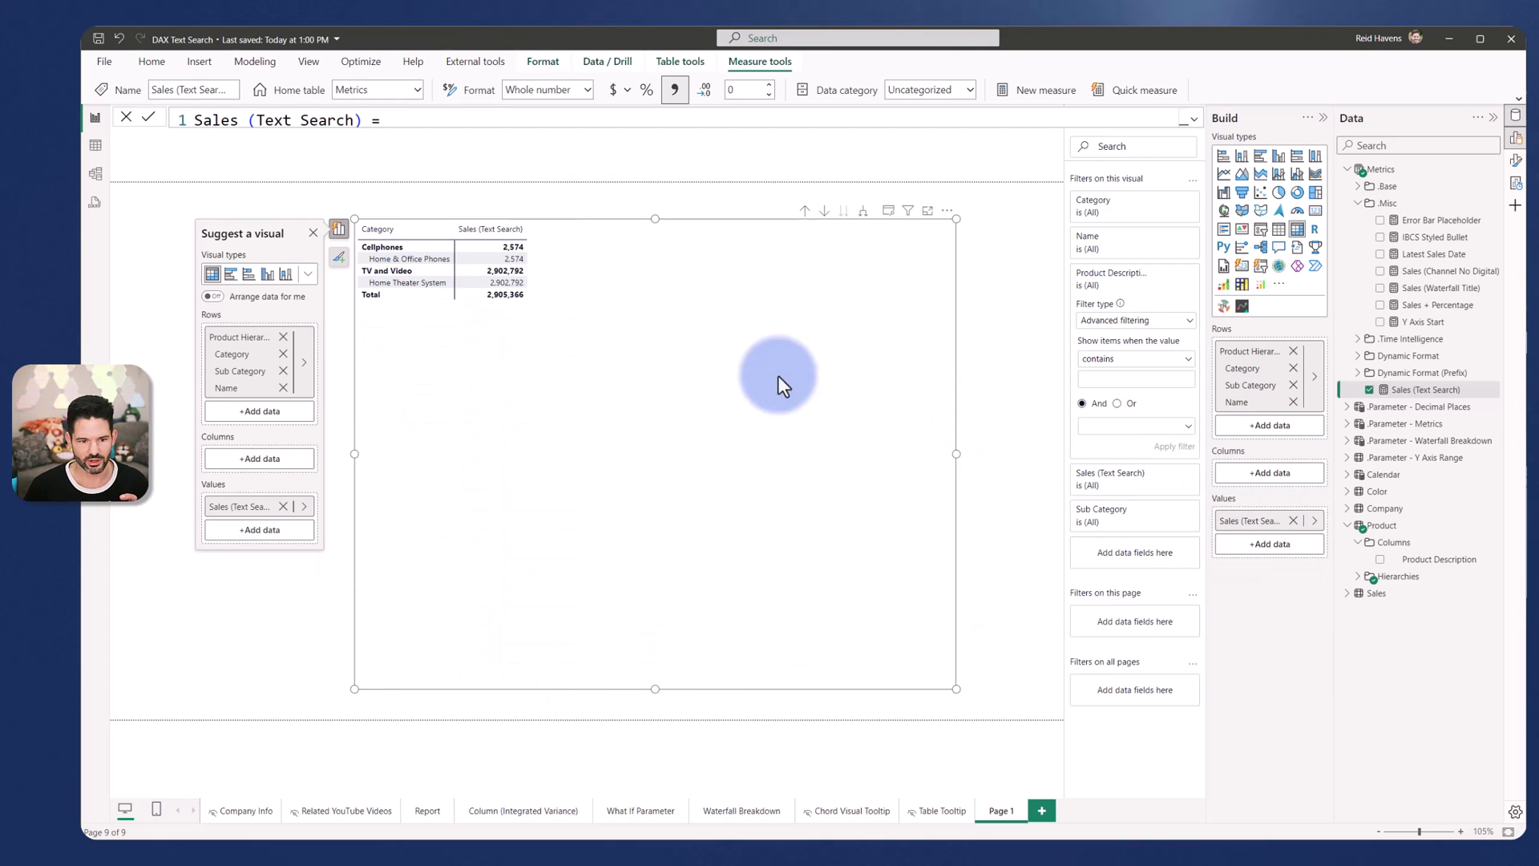